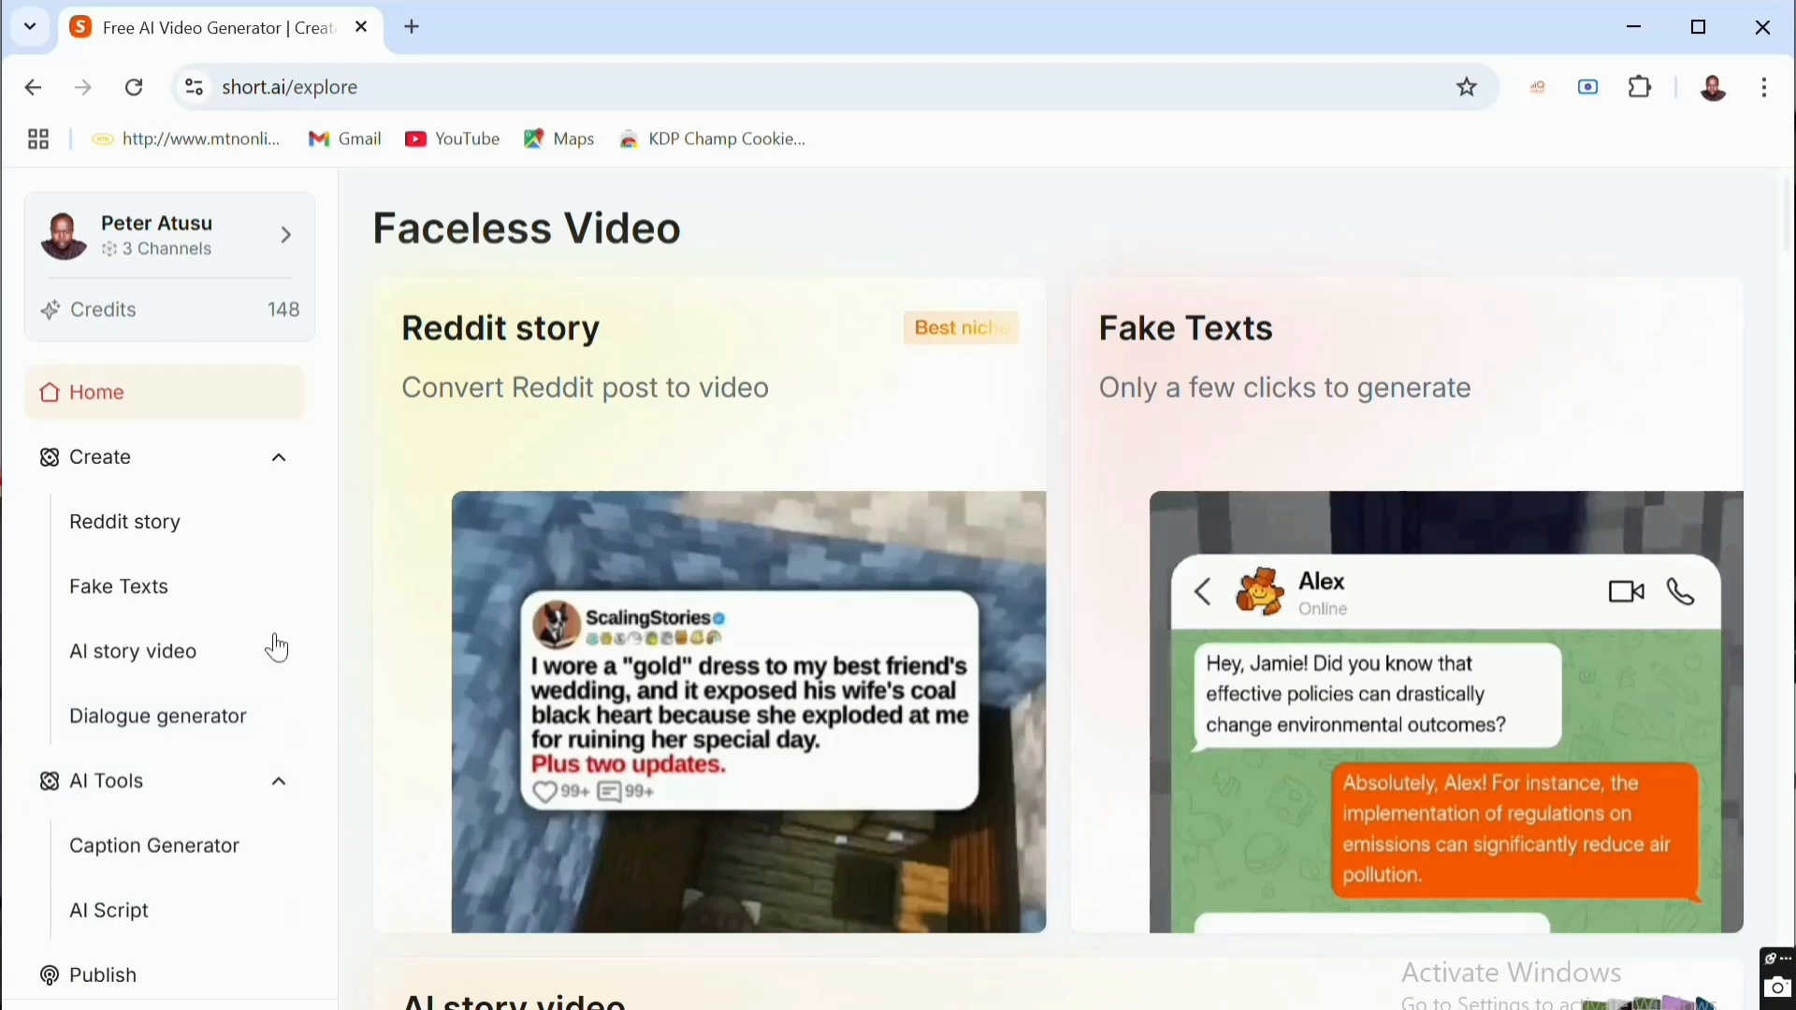
# - Start an AI story video with an AI script from a custom prompt, describing the concept as "Create a video on how to make money online."
pyautogui.click(131, 661)
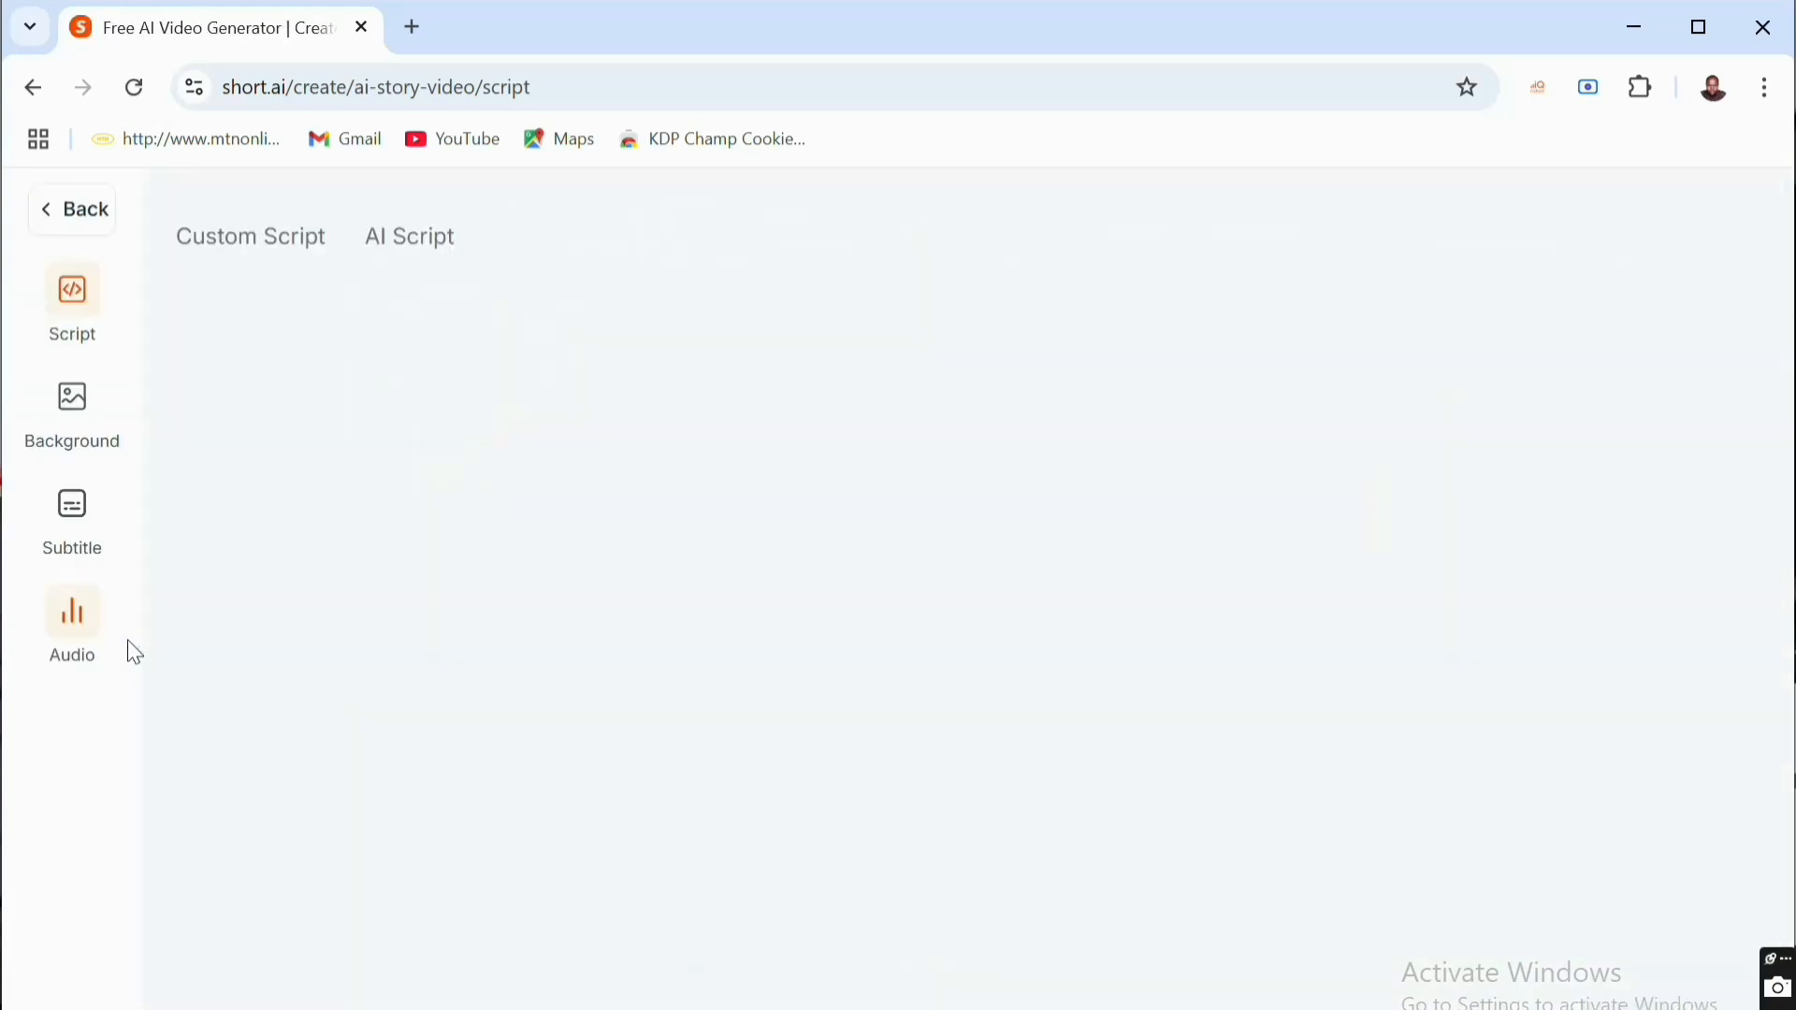
pyautogui.click(285, 242)
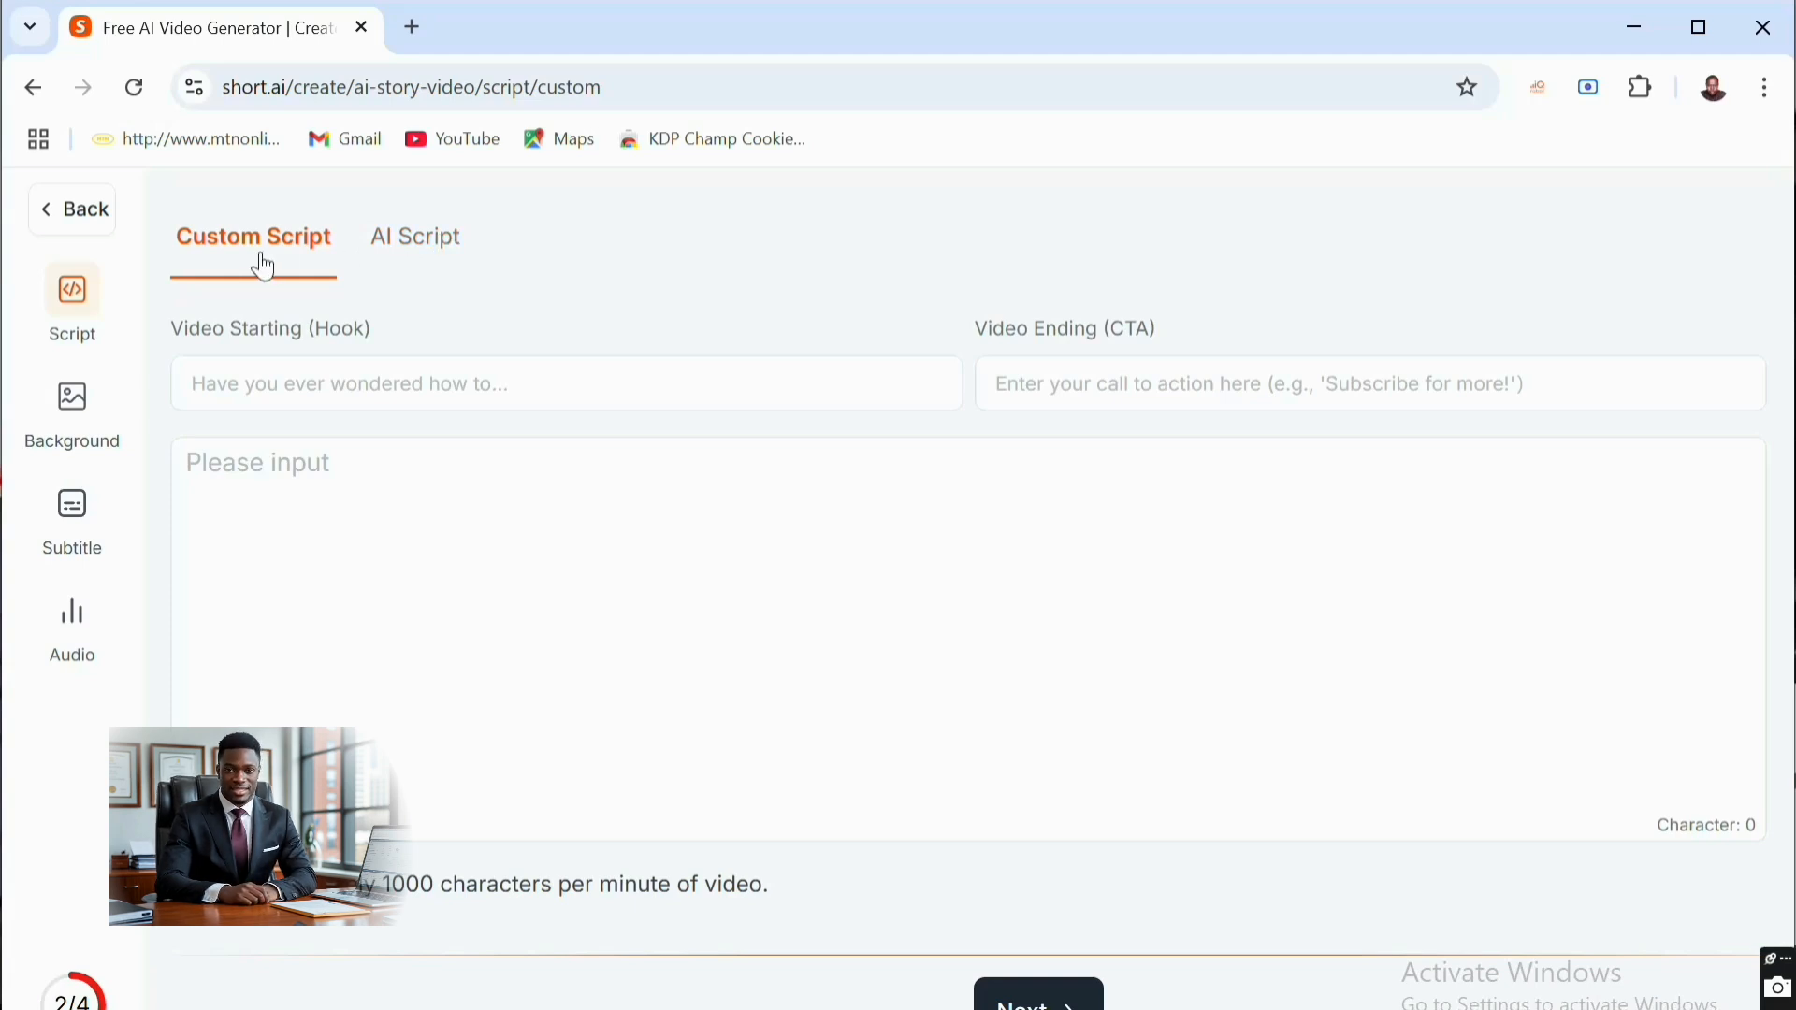
pyautogui.click(442, 252)
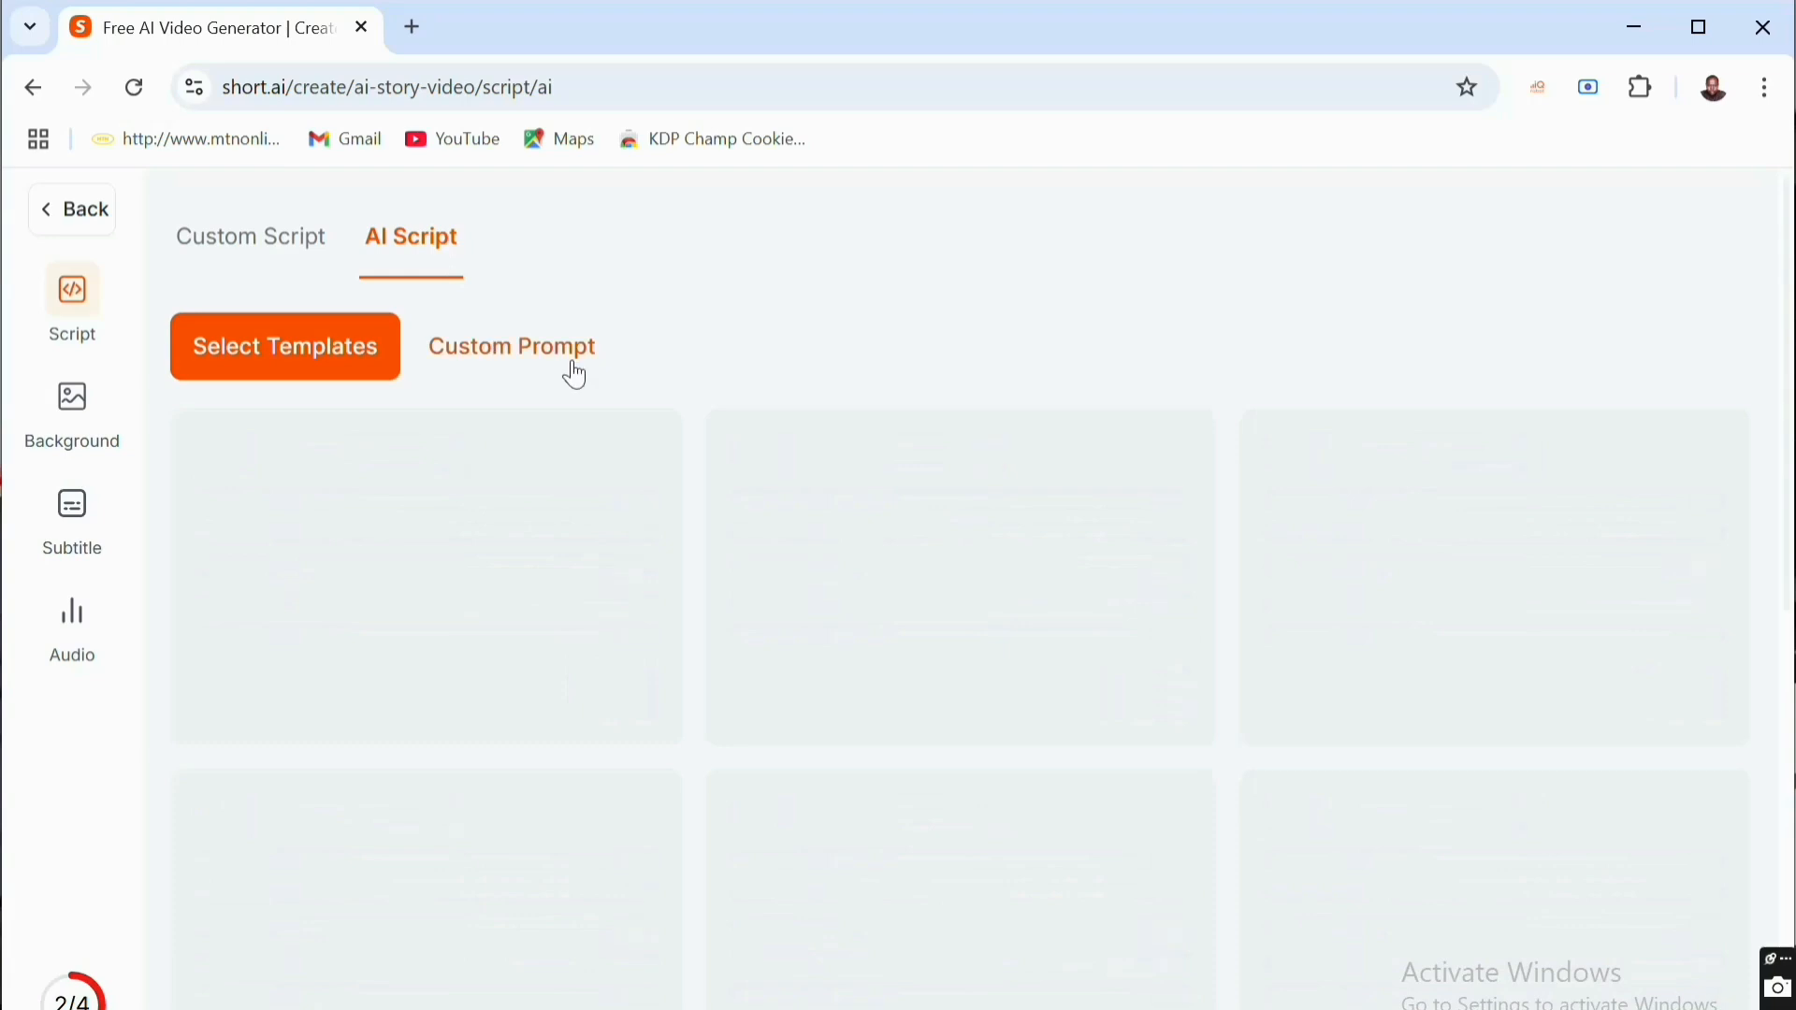
pyautogui.click(490, 363)
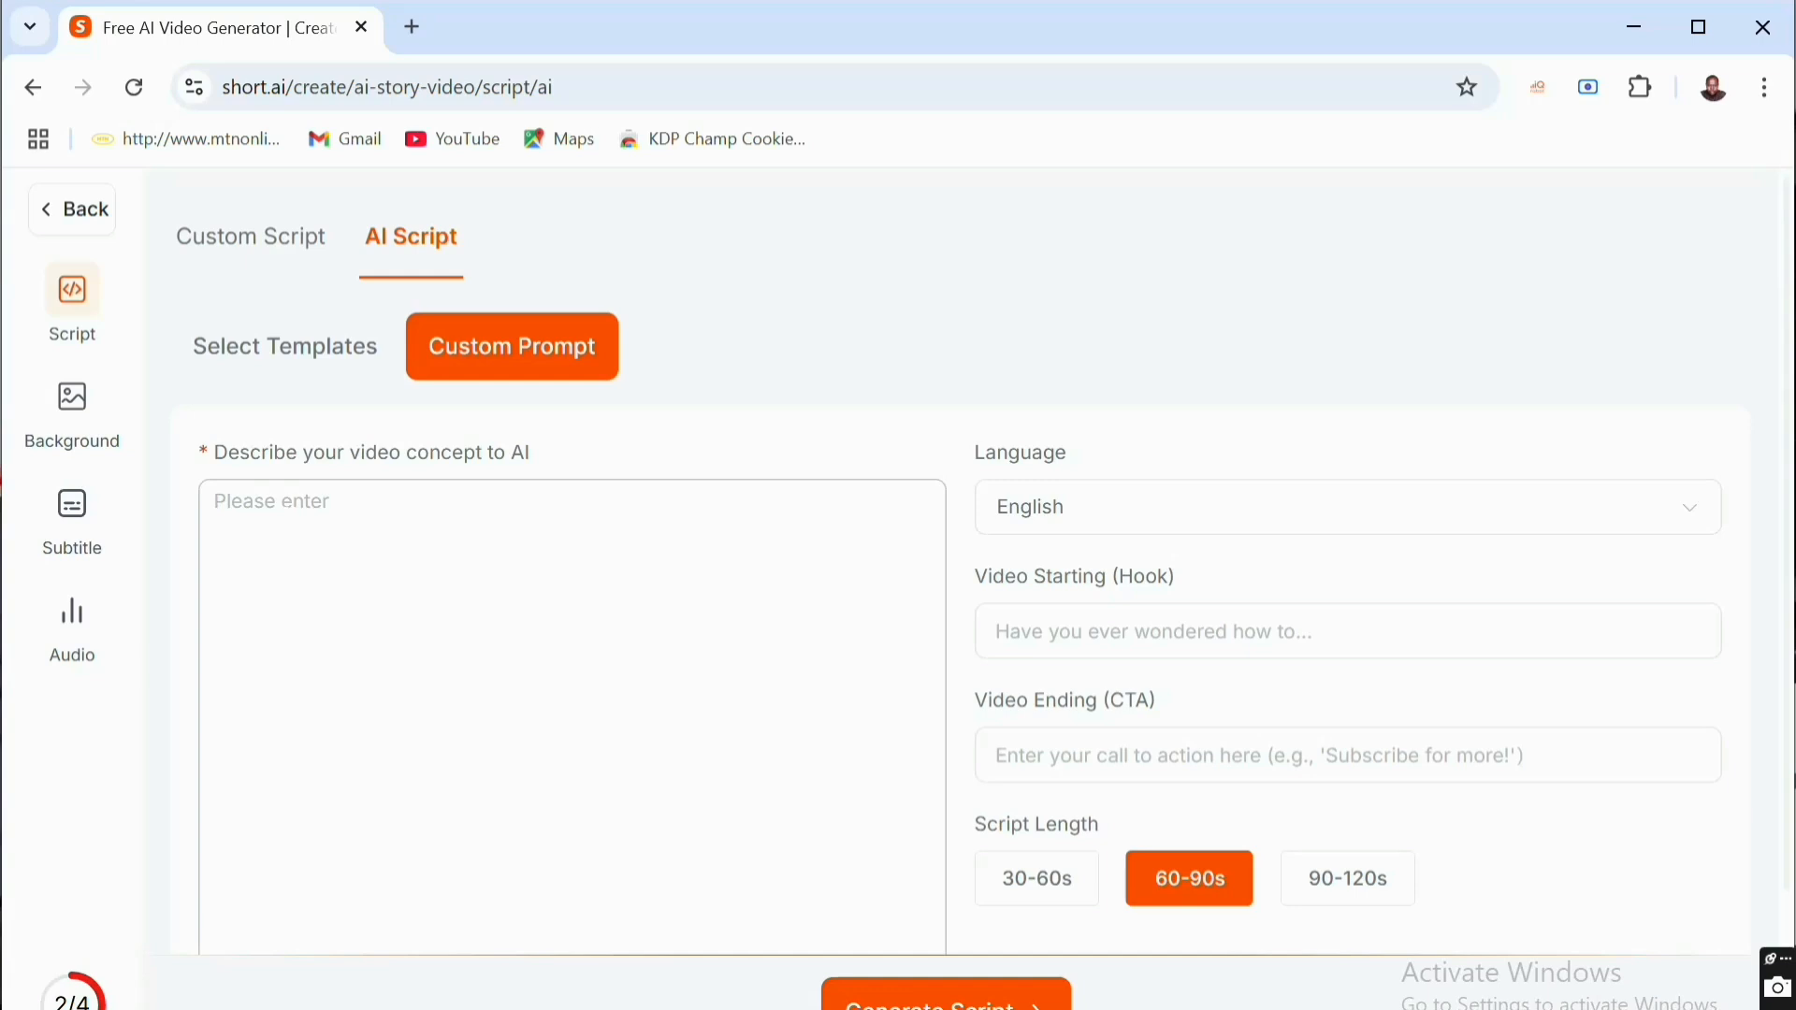
pyautogui.click(271, 502)
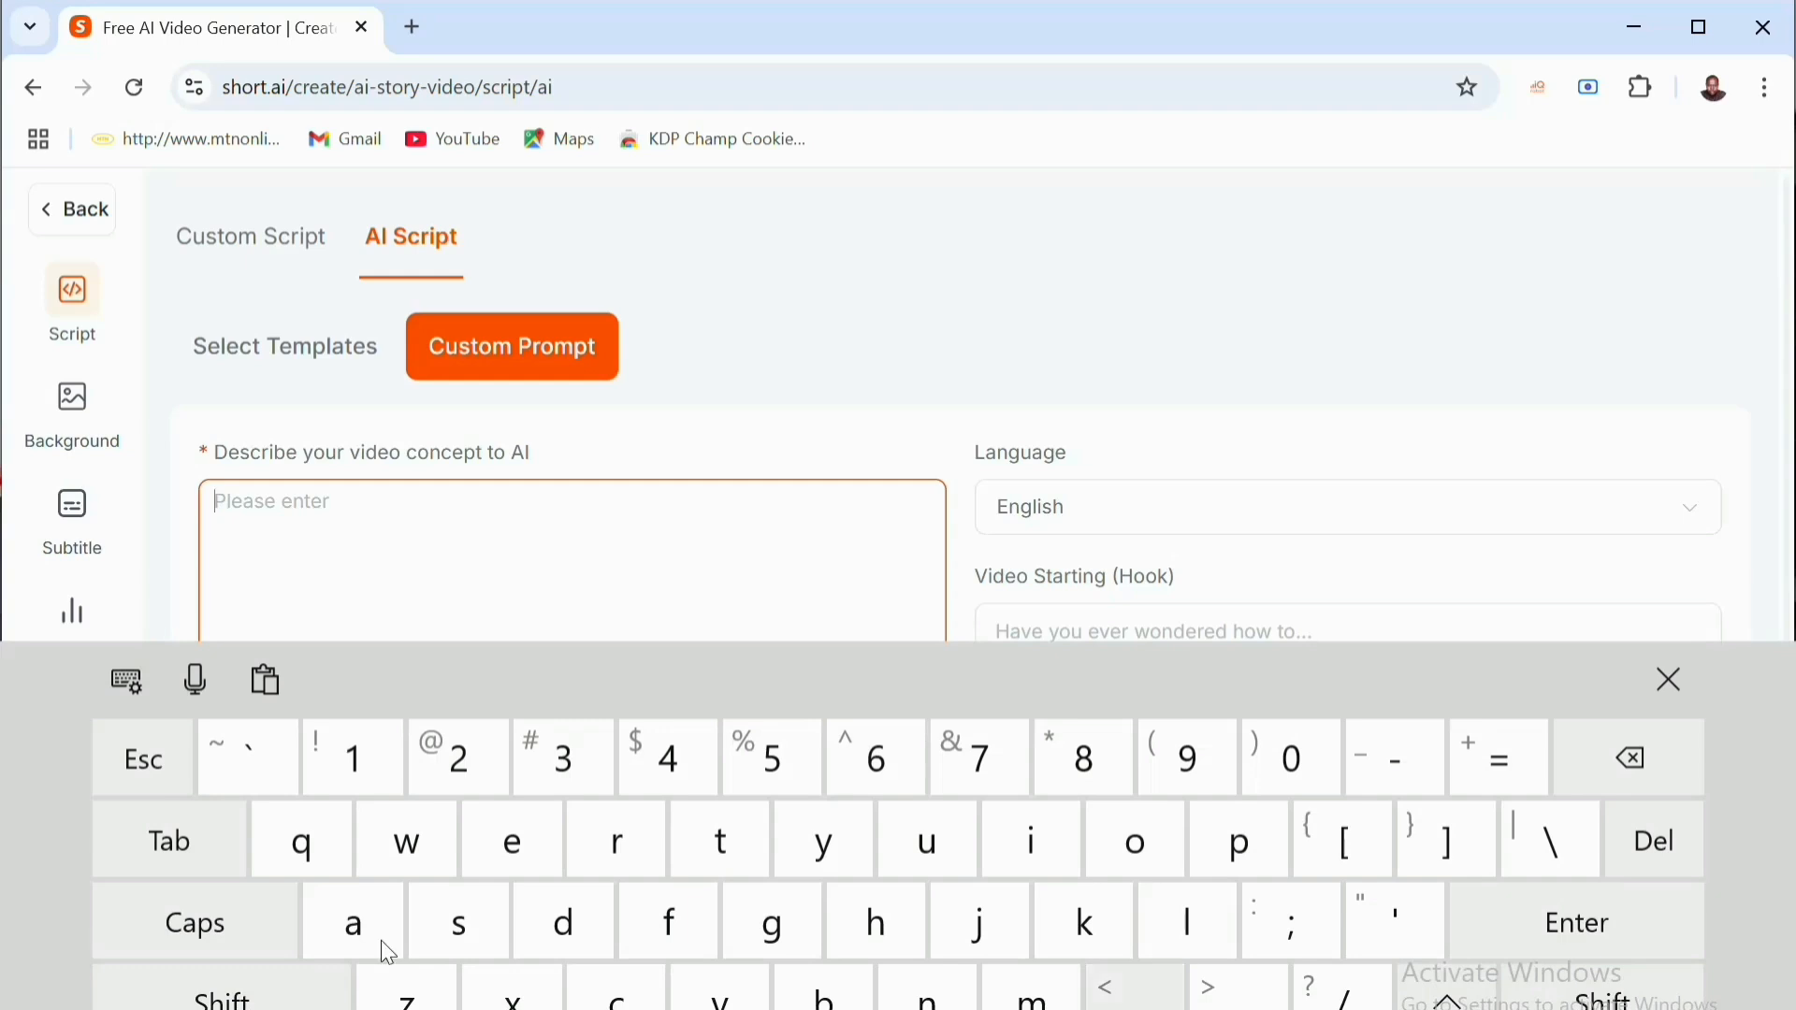
pyautogui.click(213, 928)
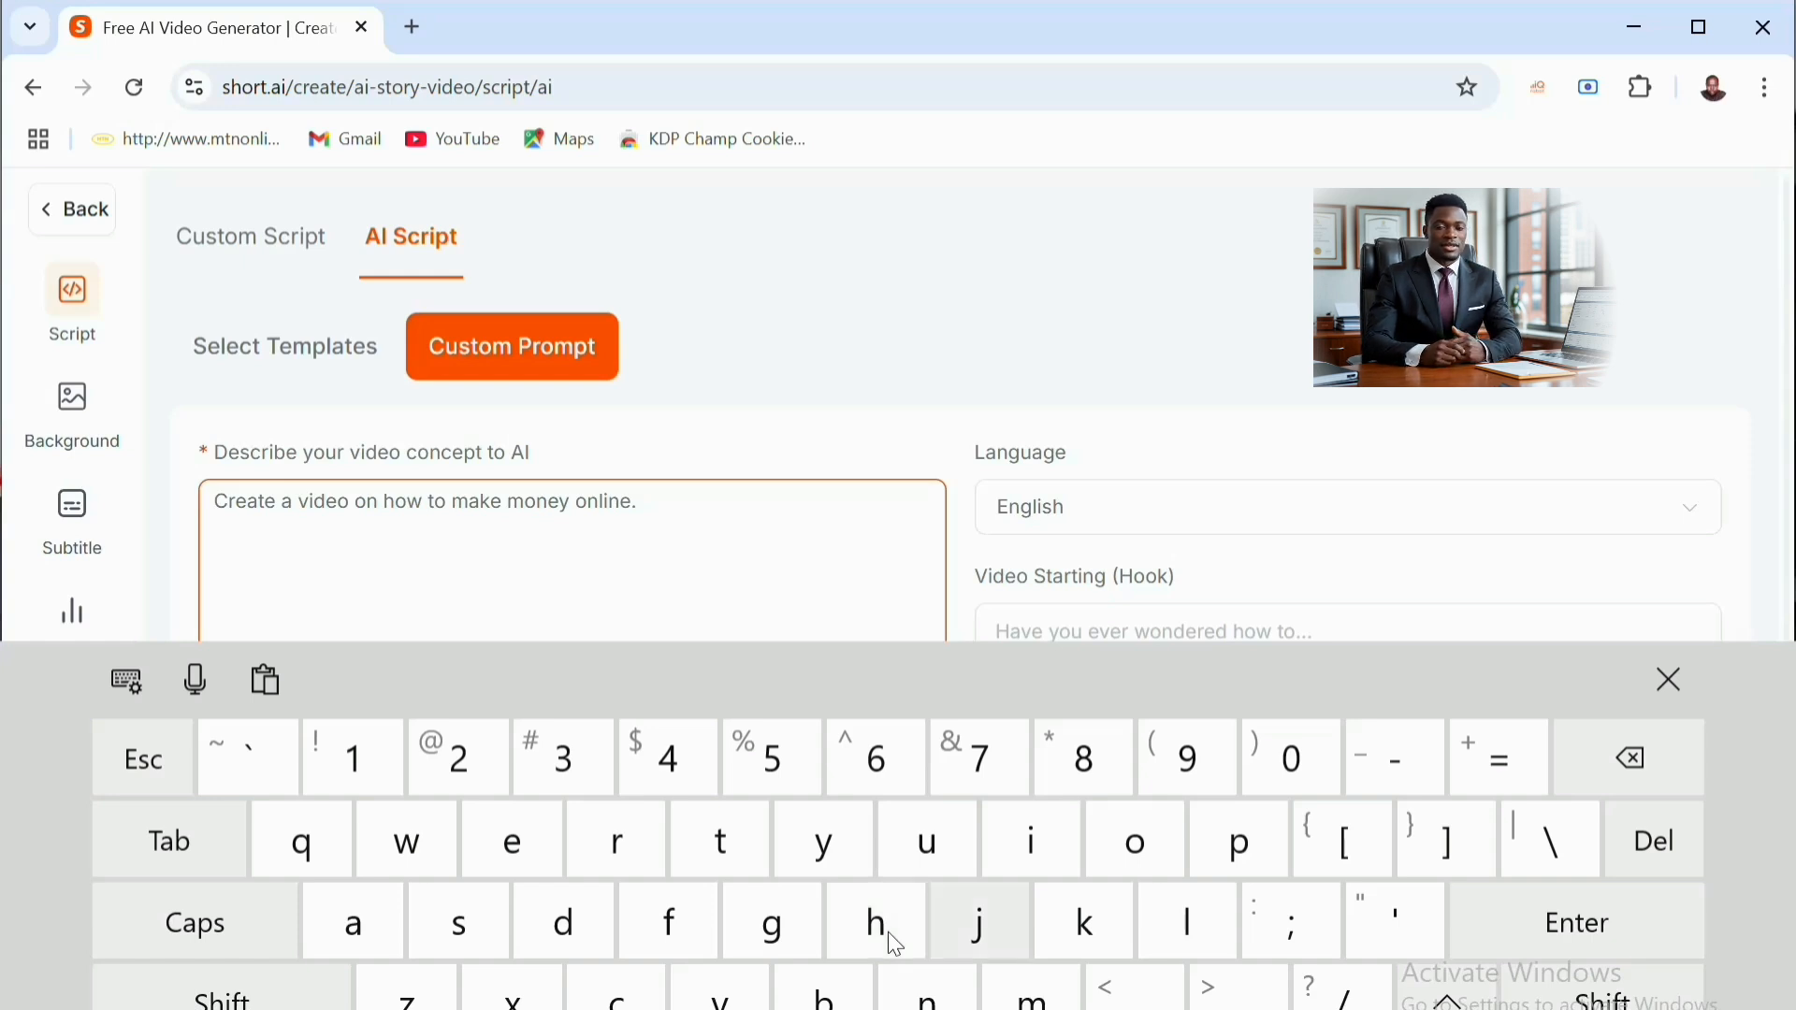
# - Enter "How to make money online." as the video starting hook
pyautogui.click(1347, 628)
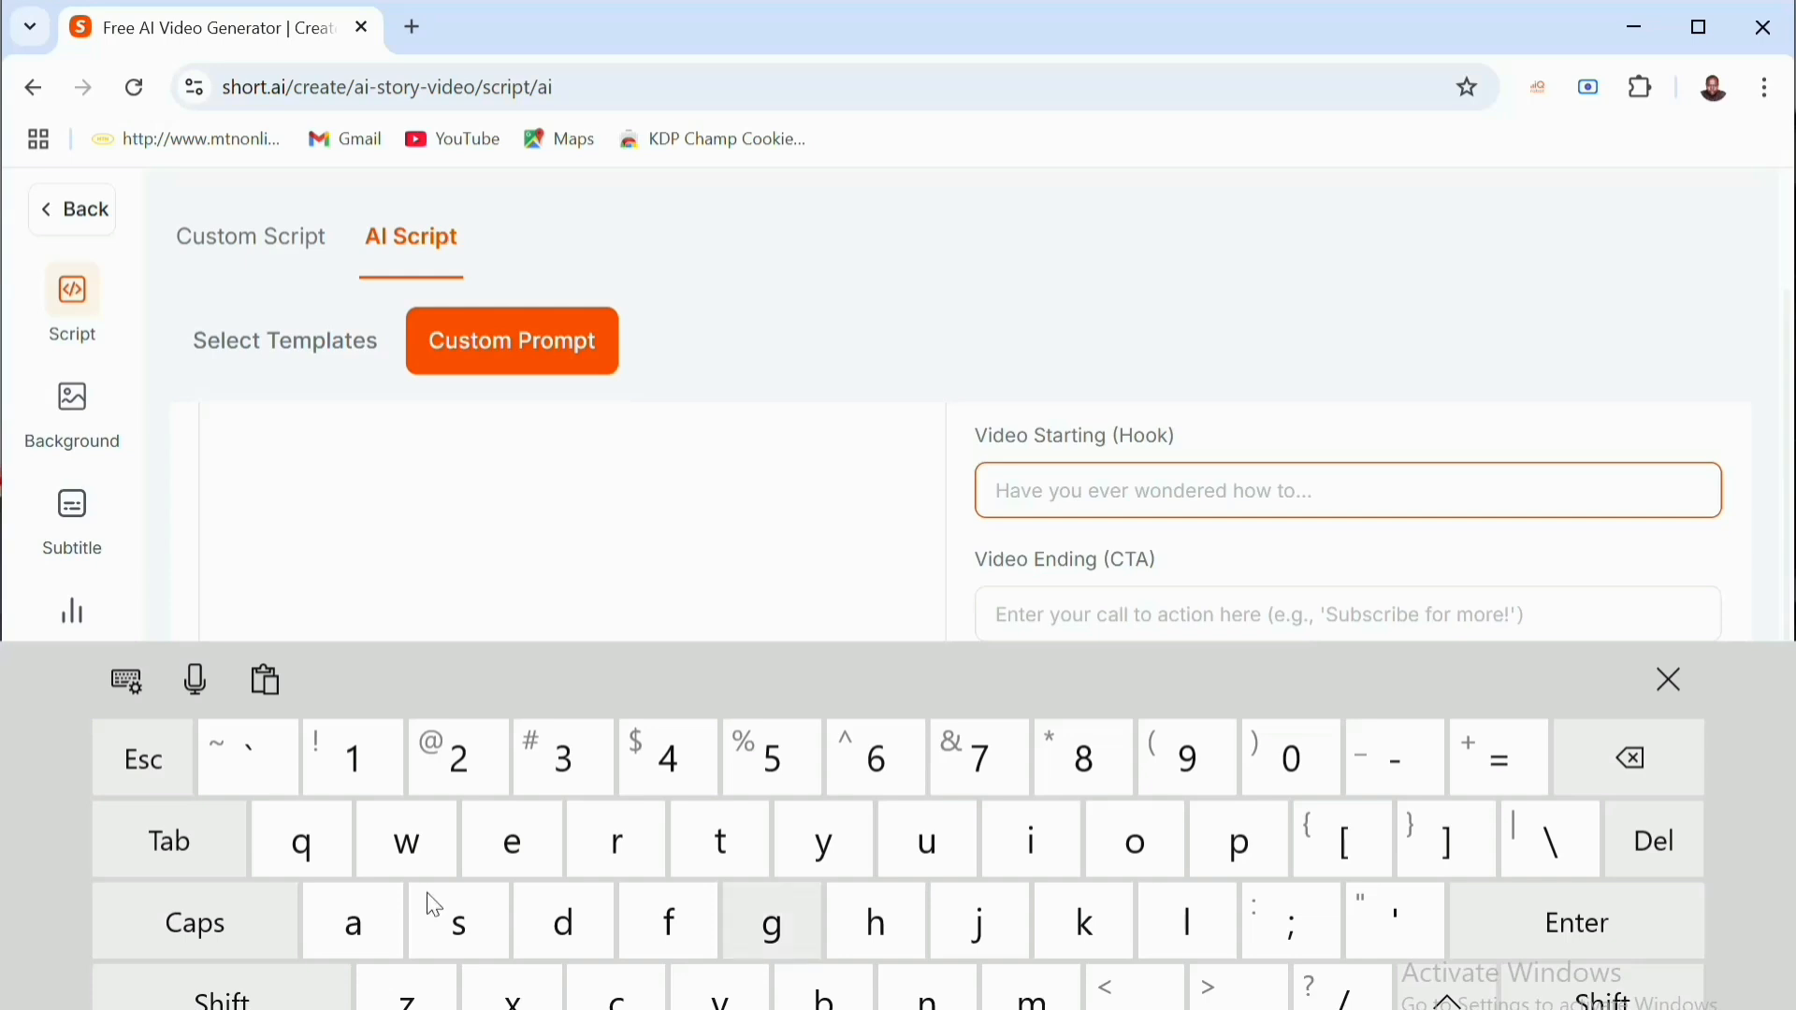
pyautogui.click(208, 919)
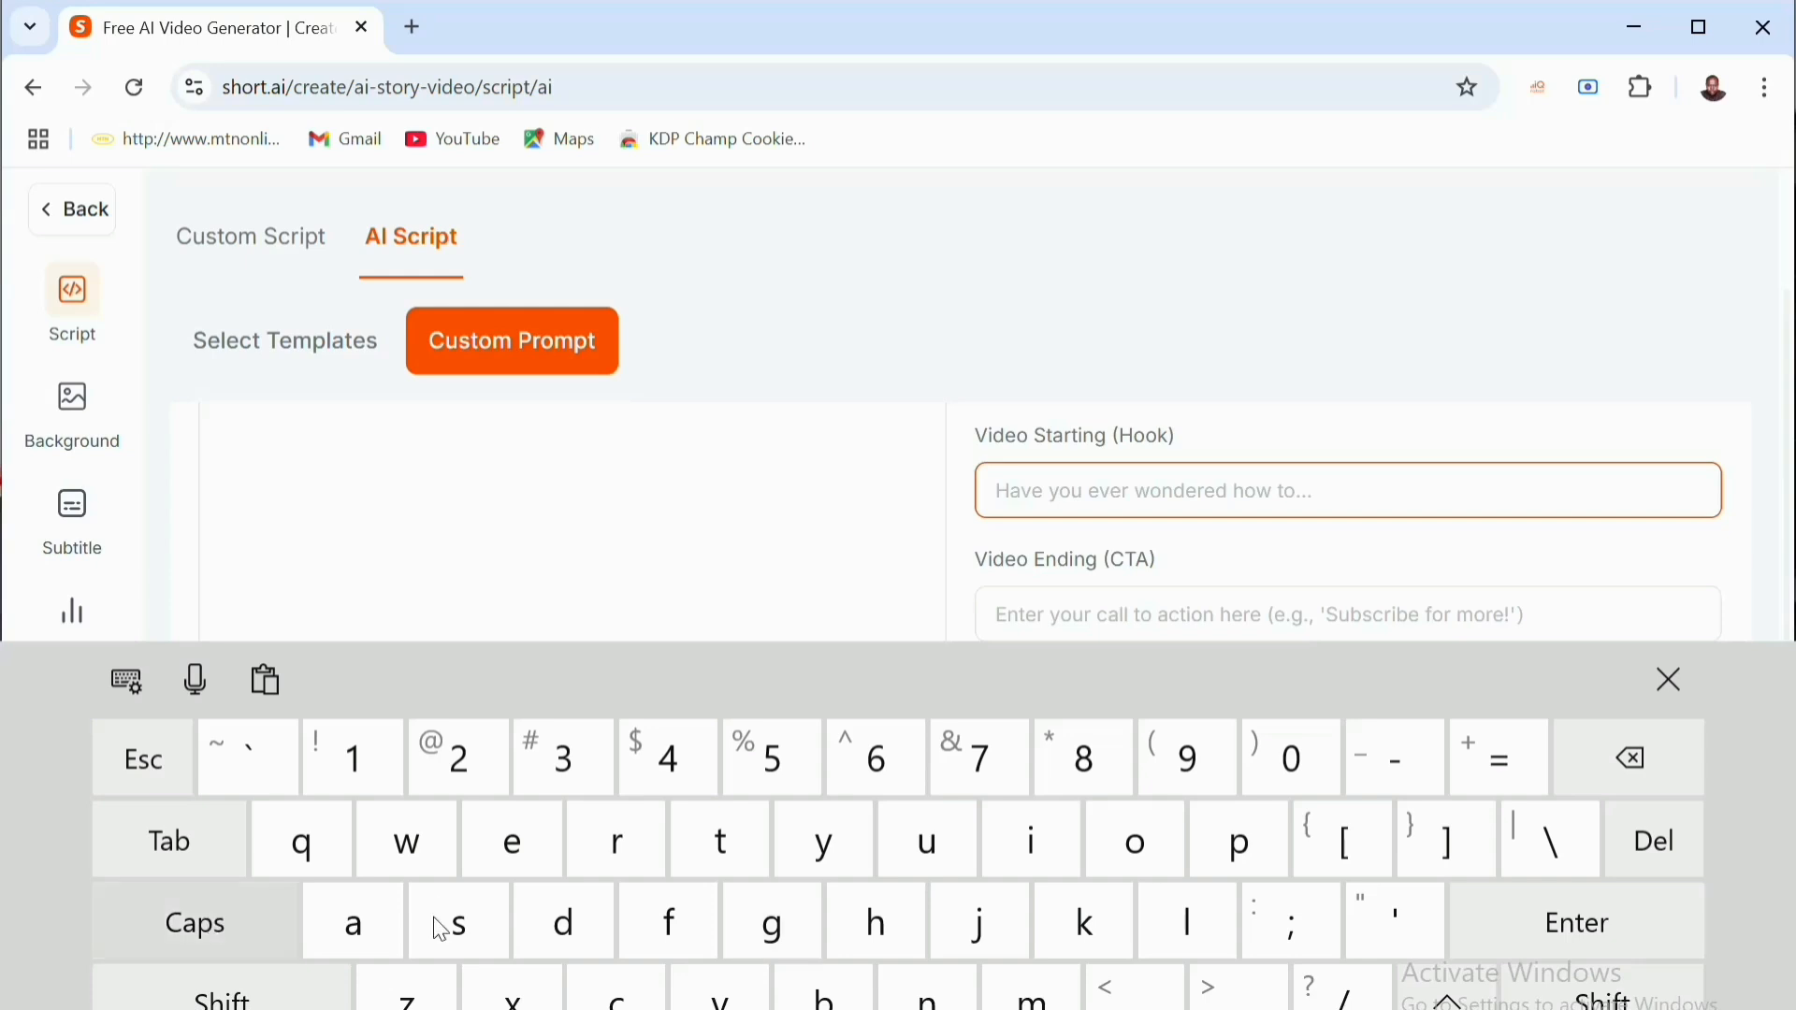
pyautogui.click(873, 917)
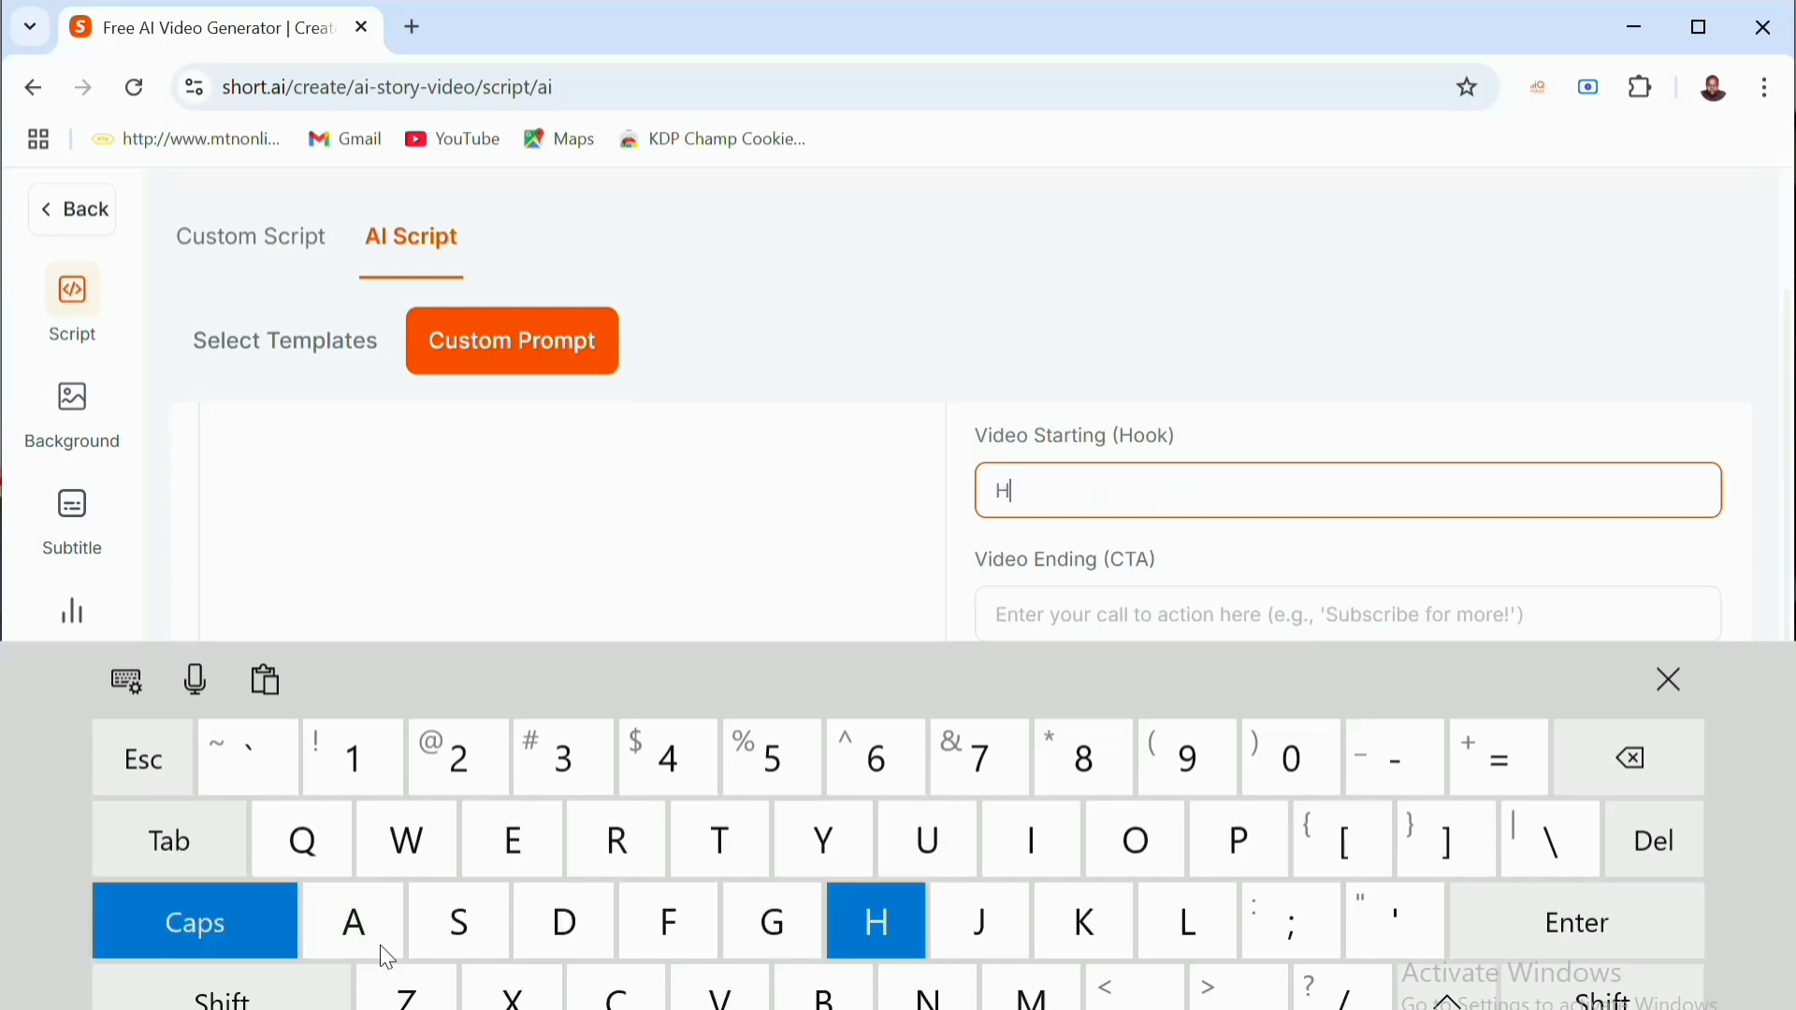
pyautogui.click(174, 934)
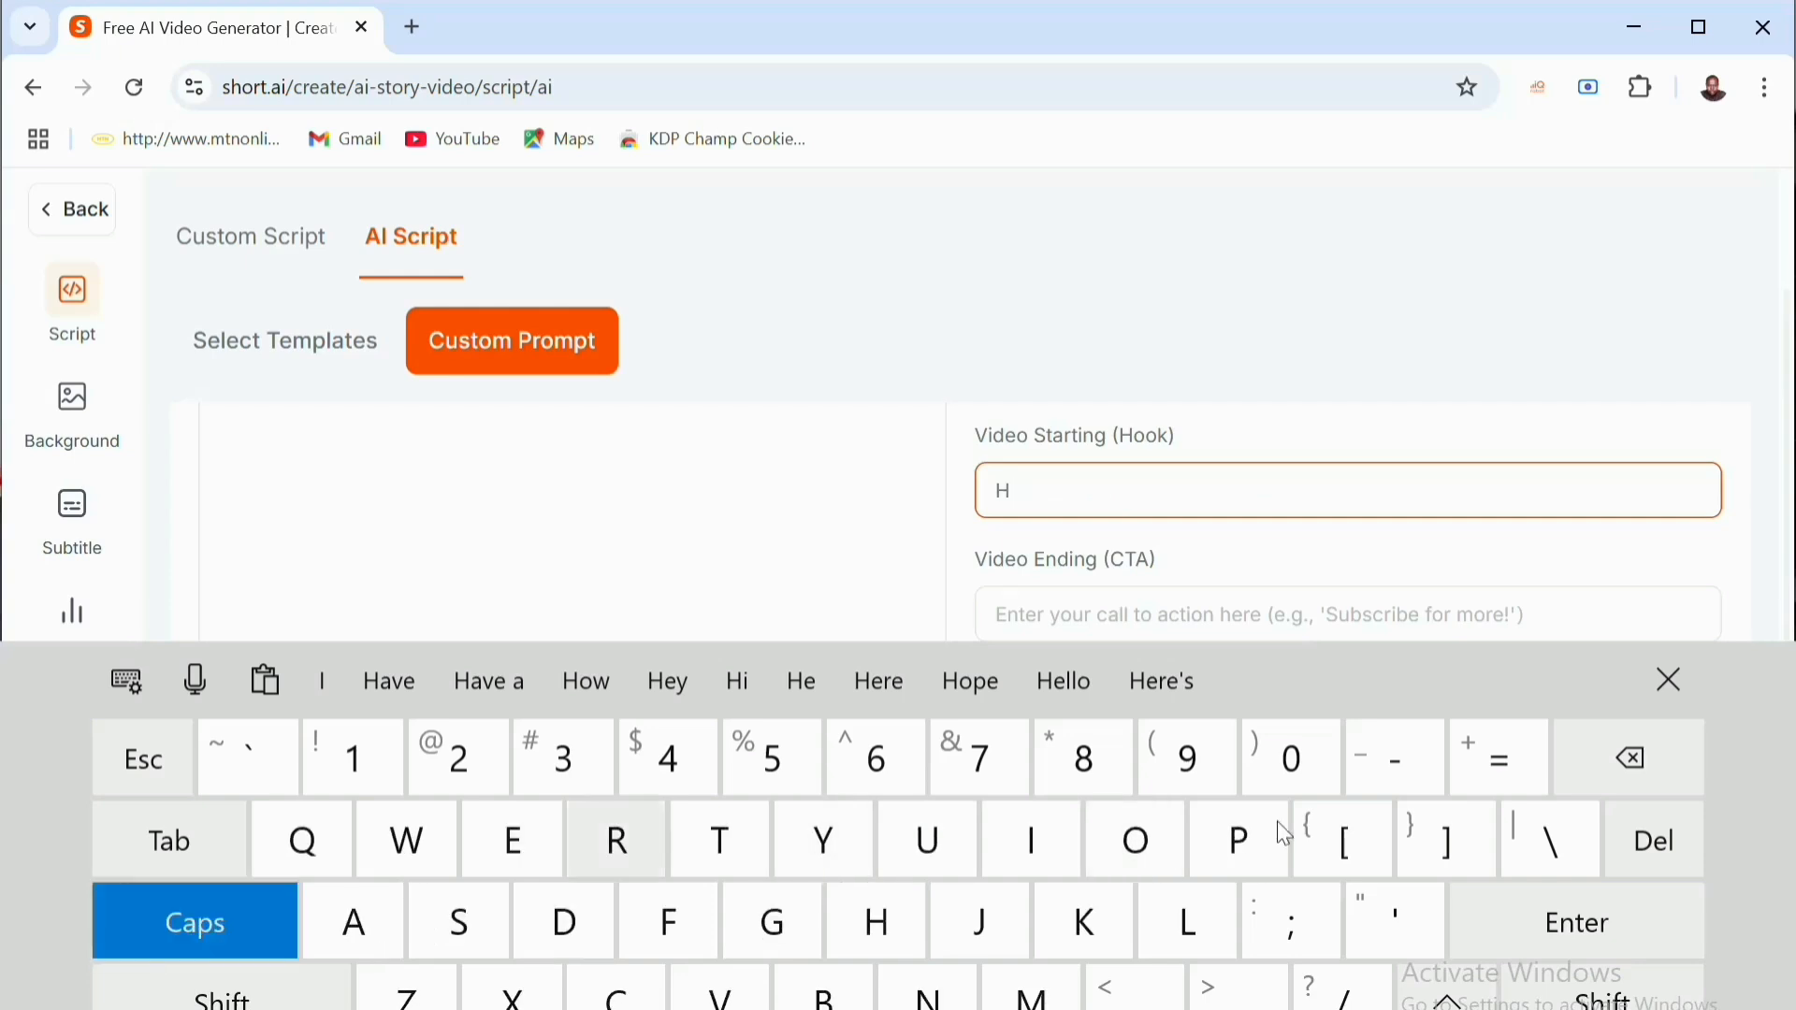
pyautogui.click(180, 924)
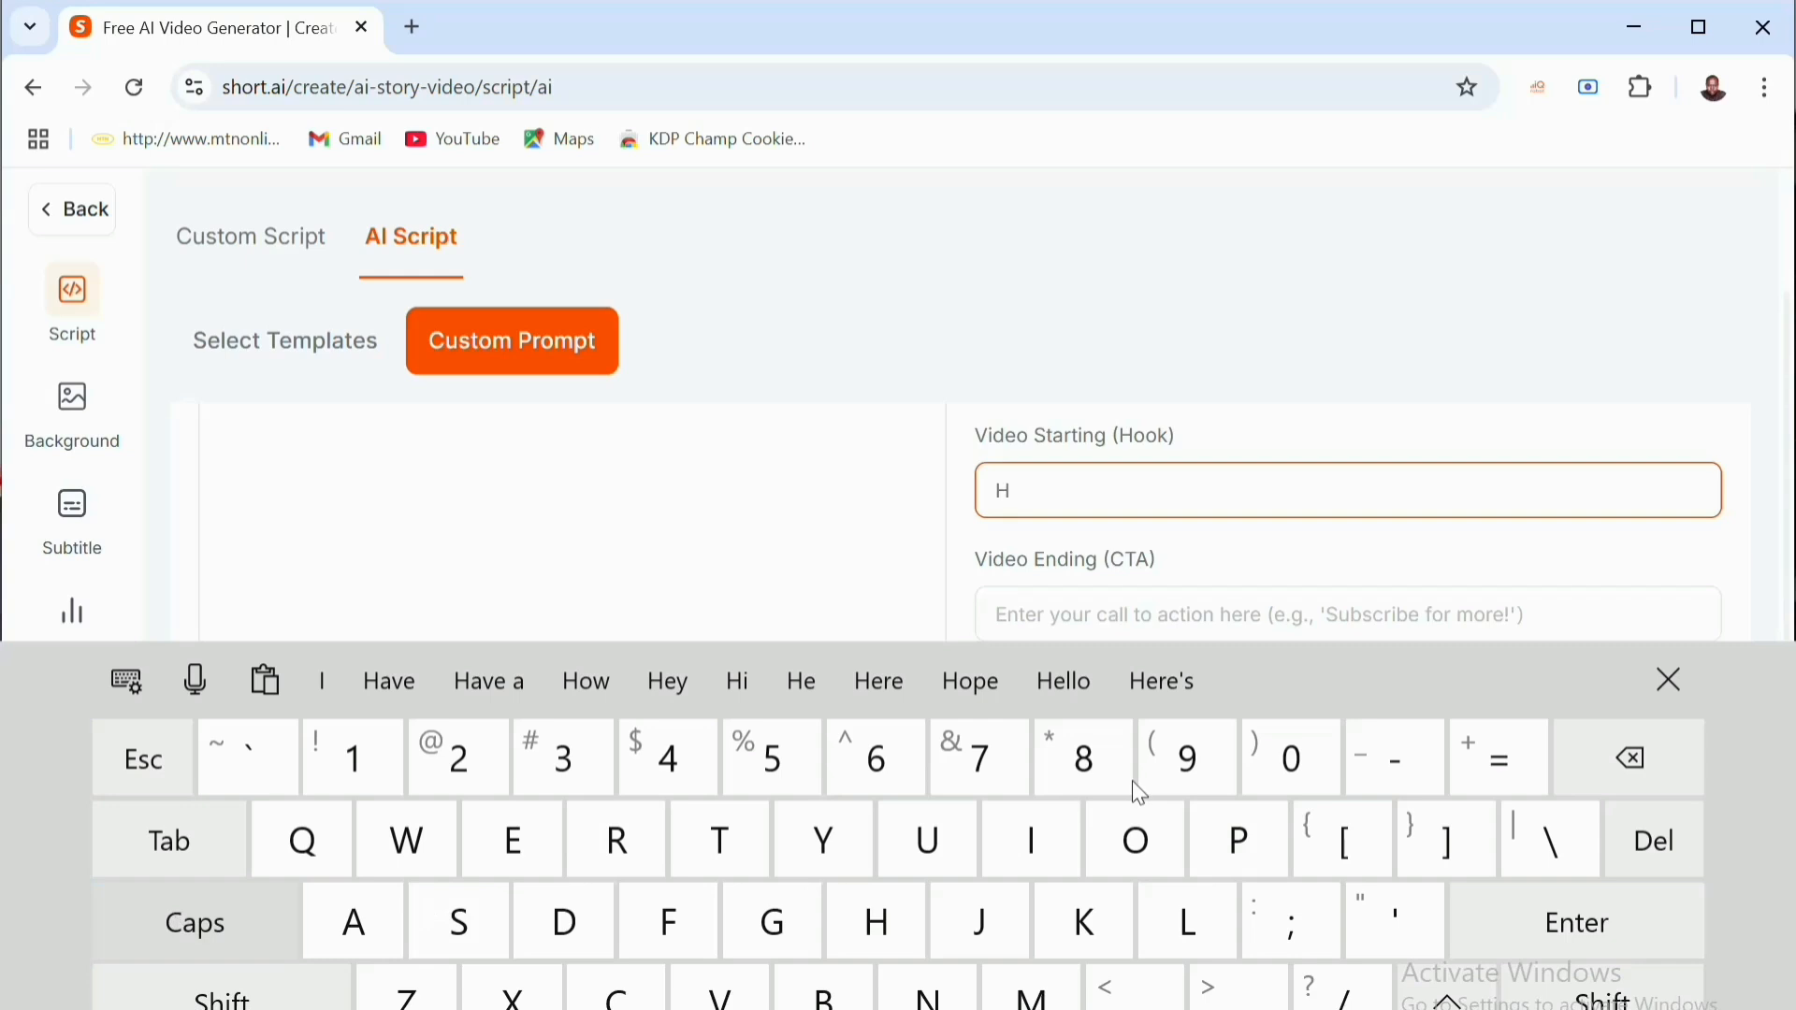
pyautogui.click(1138, 838)
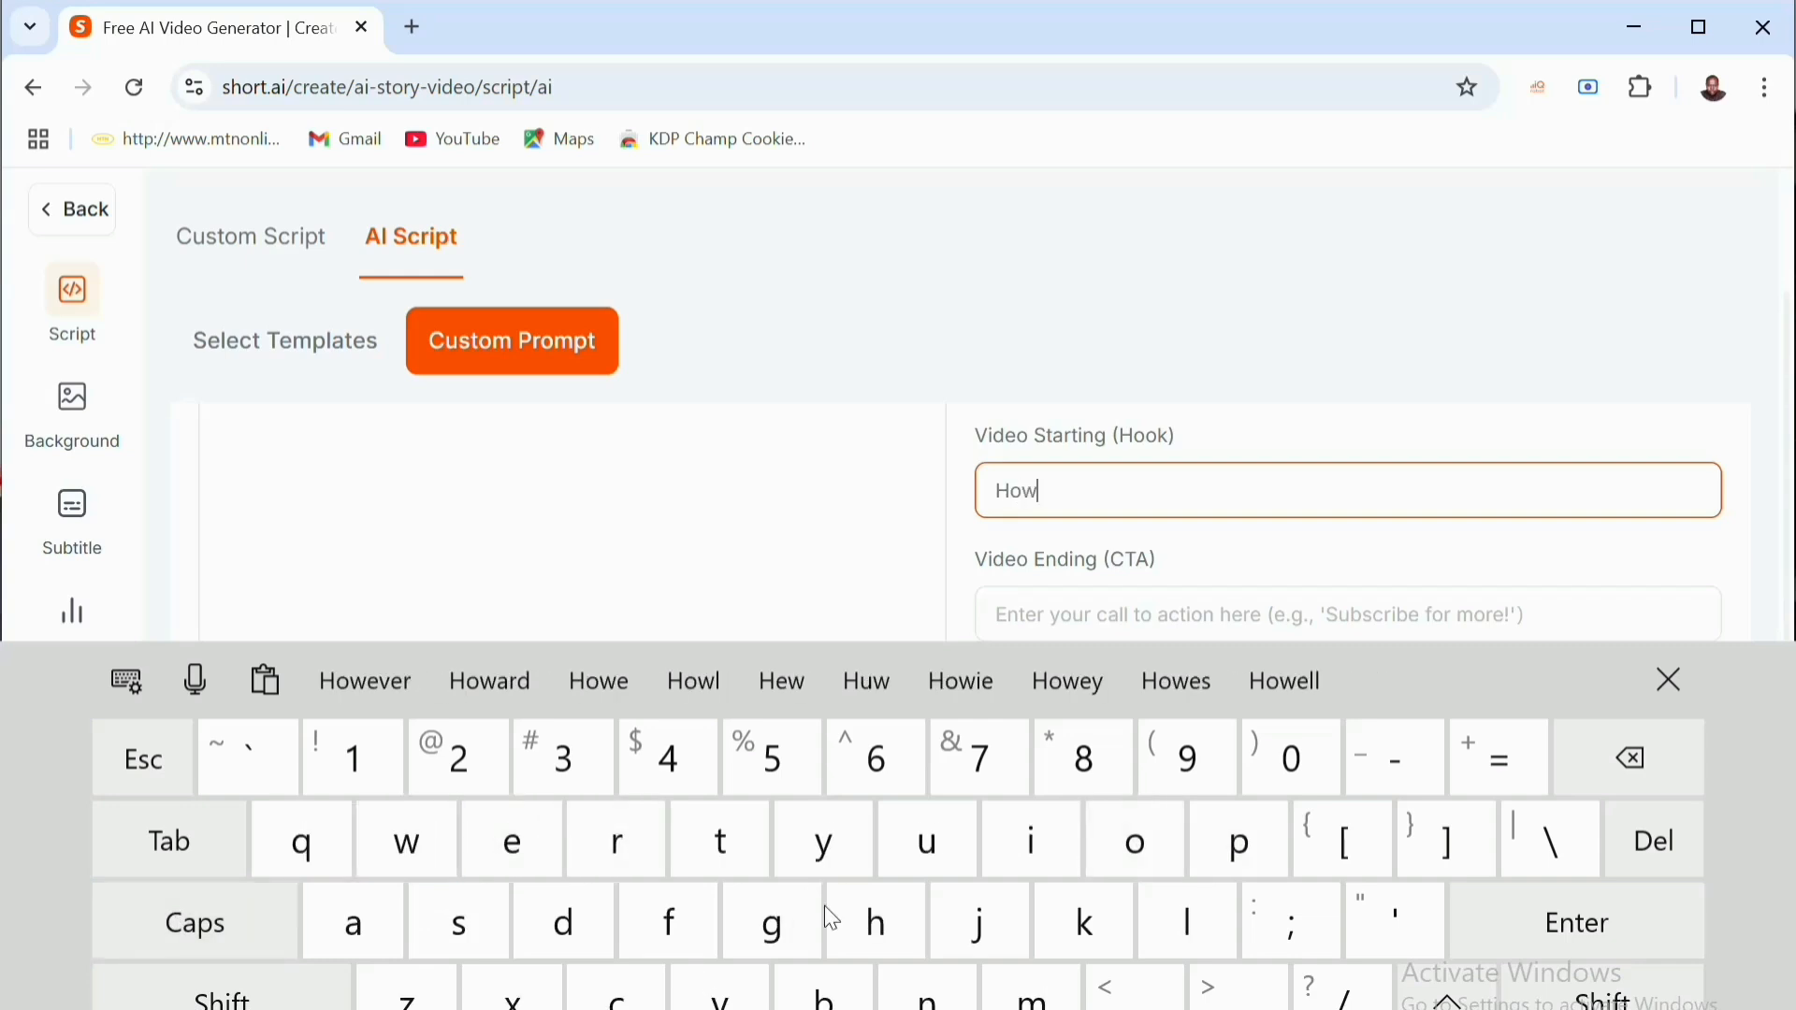
pyautogui.write('t')
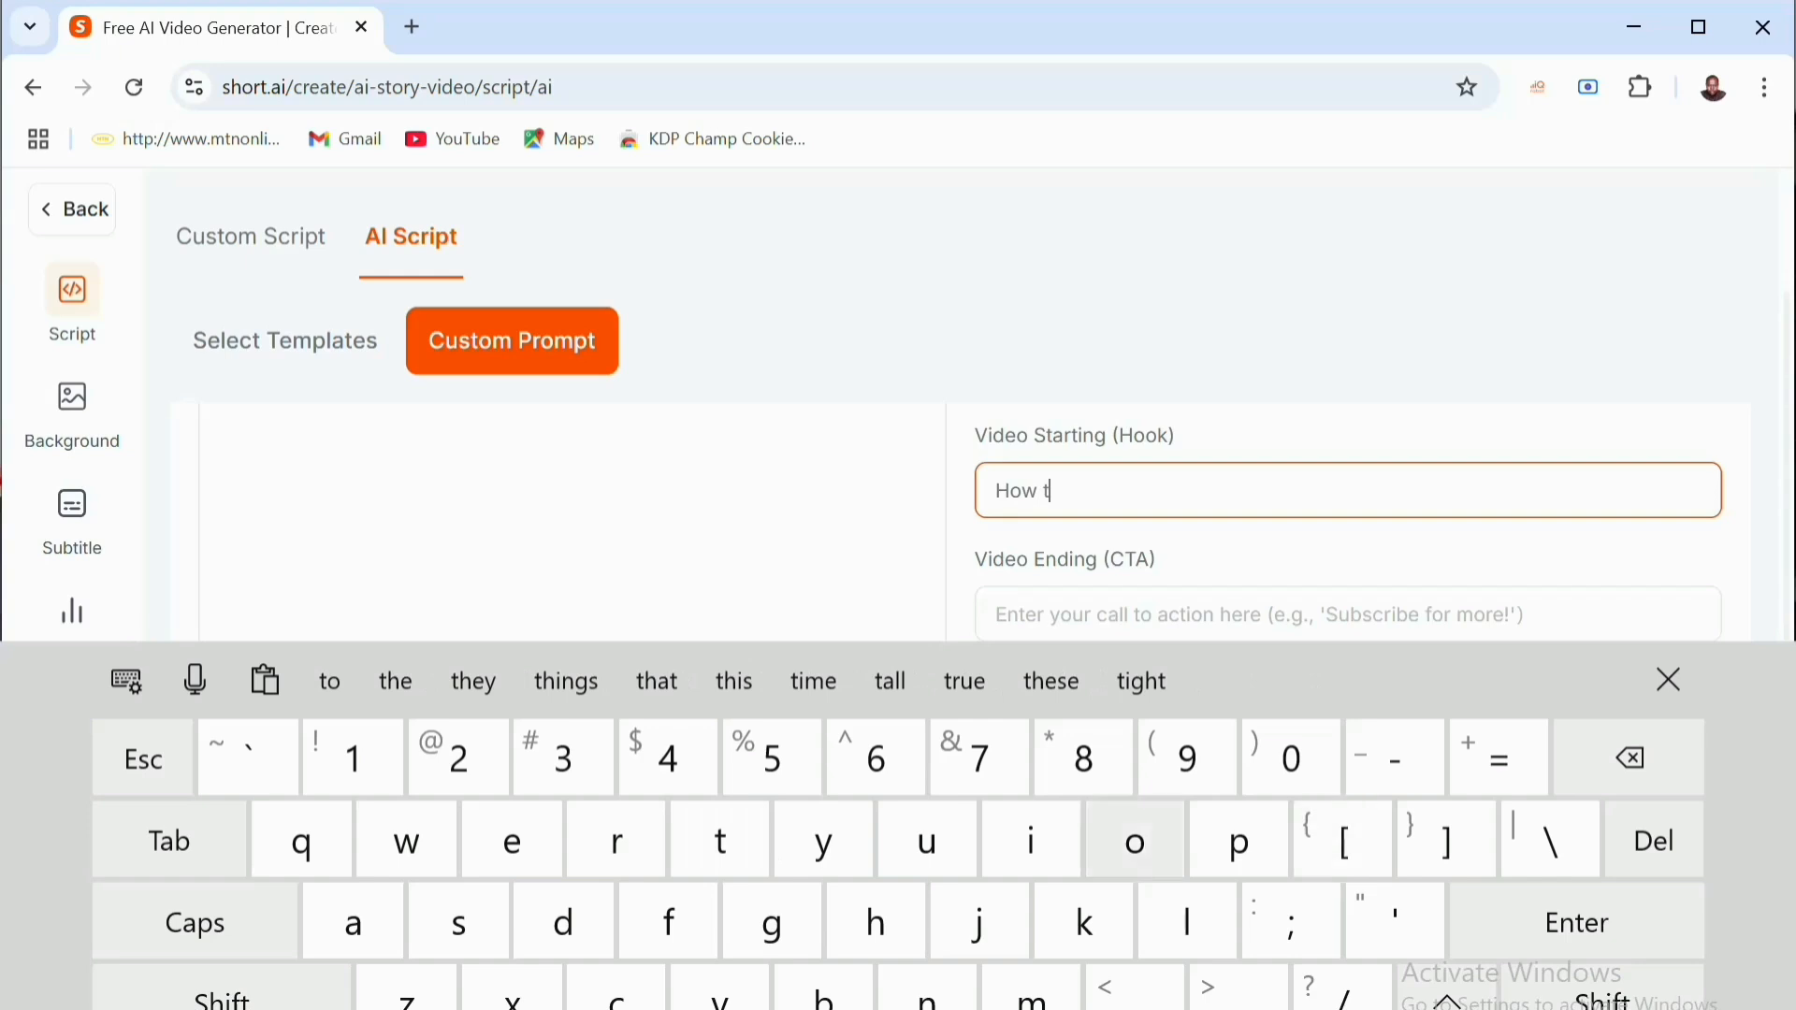
pyautogui.click(1135, 839)
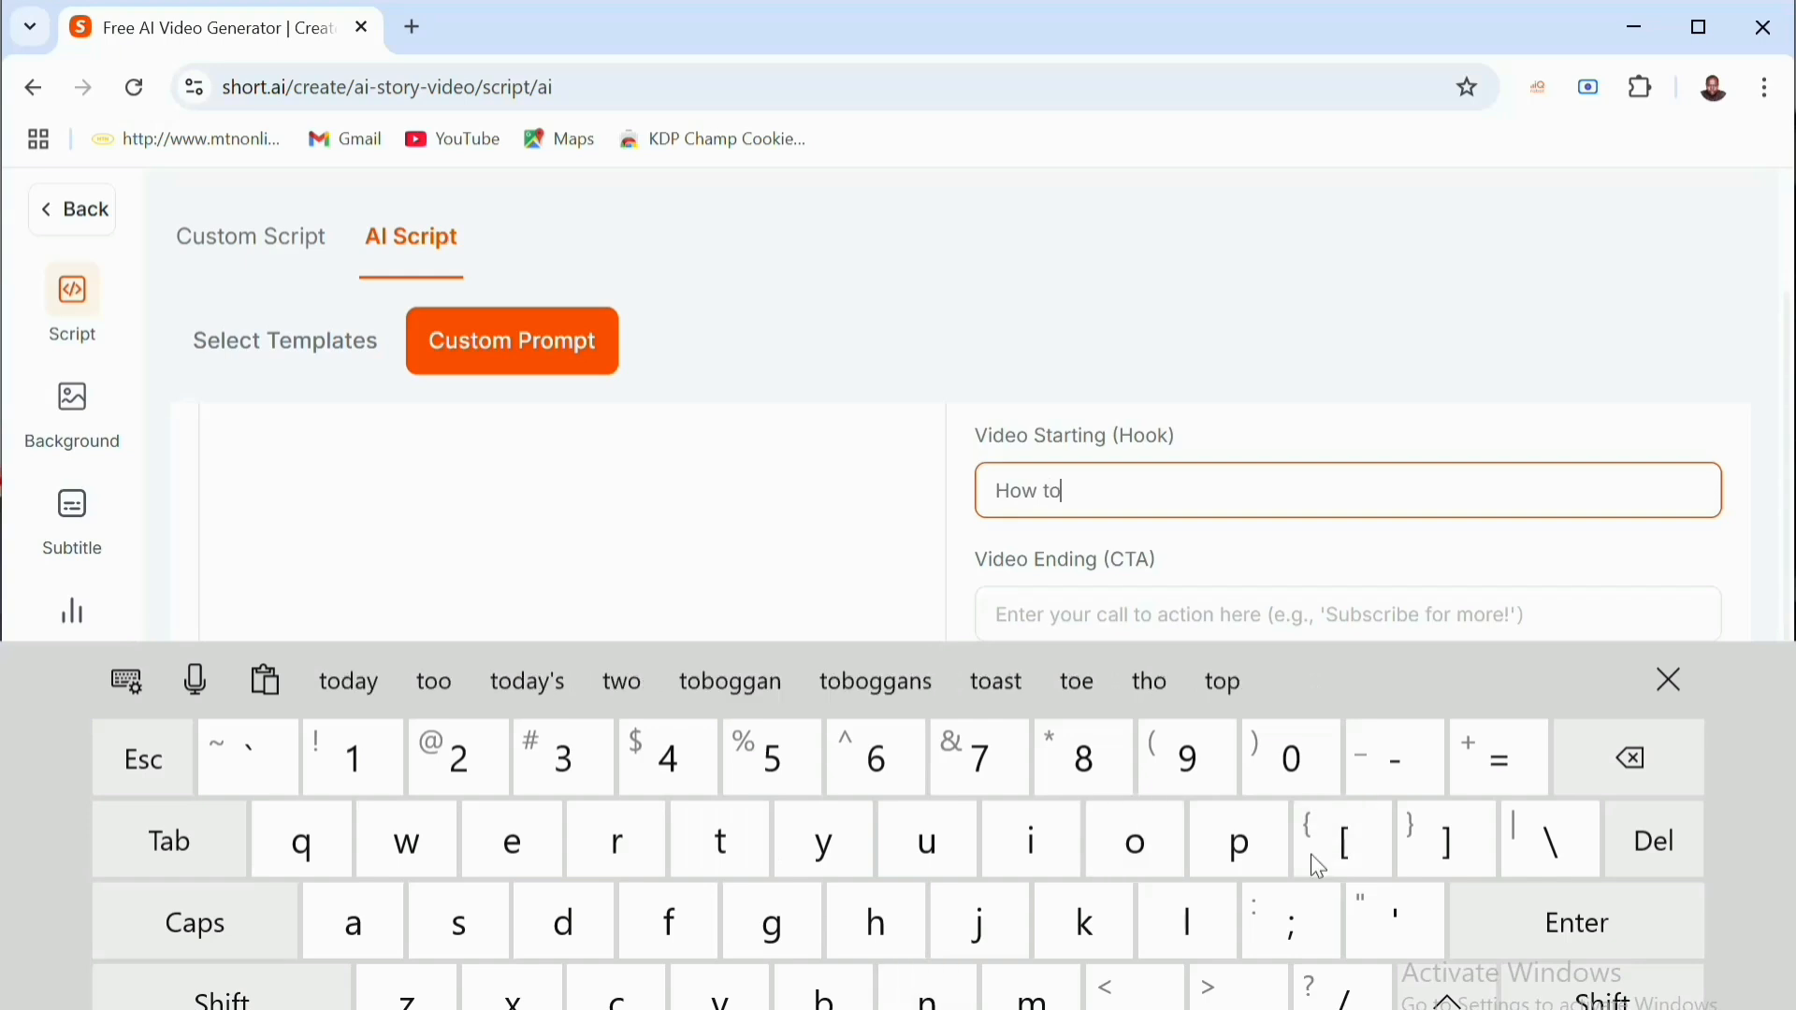
pyautogui.write('m')
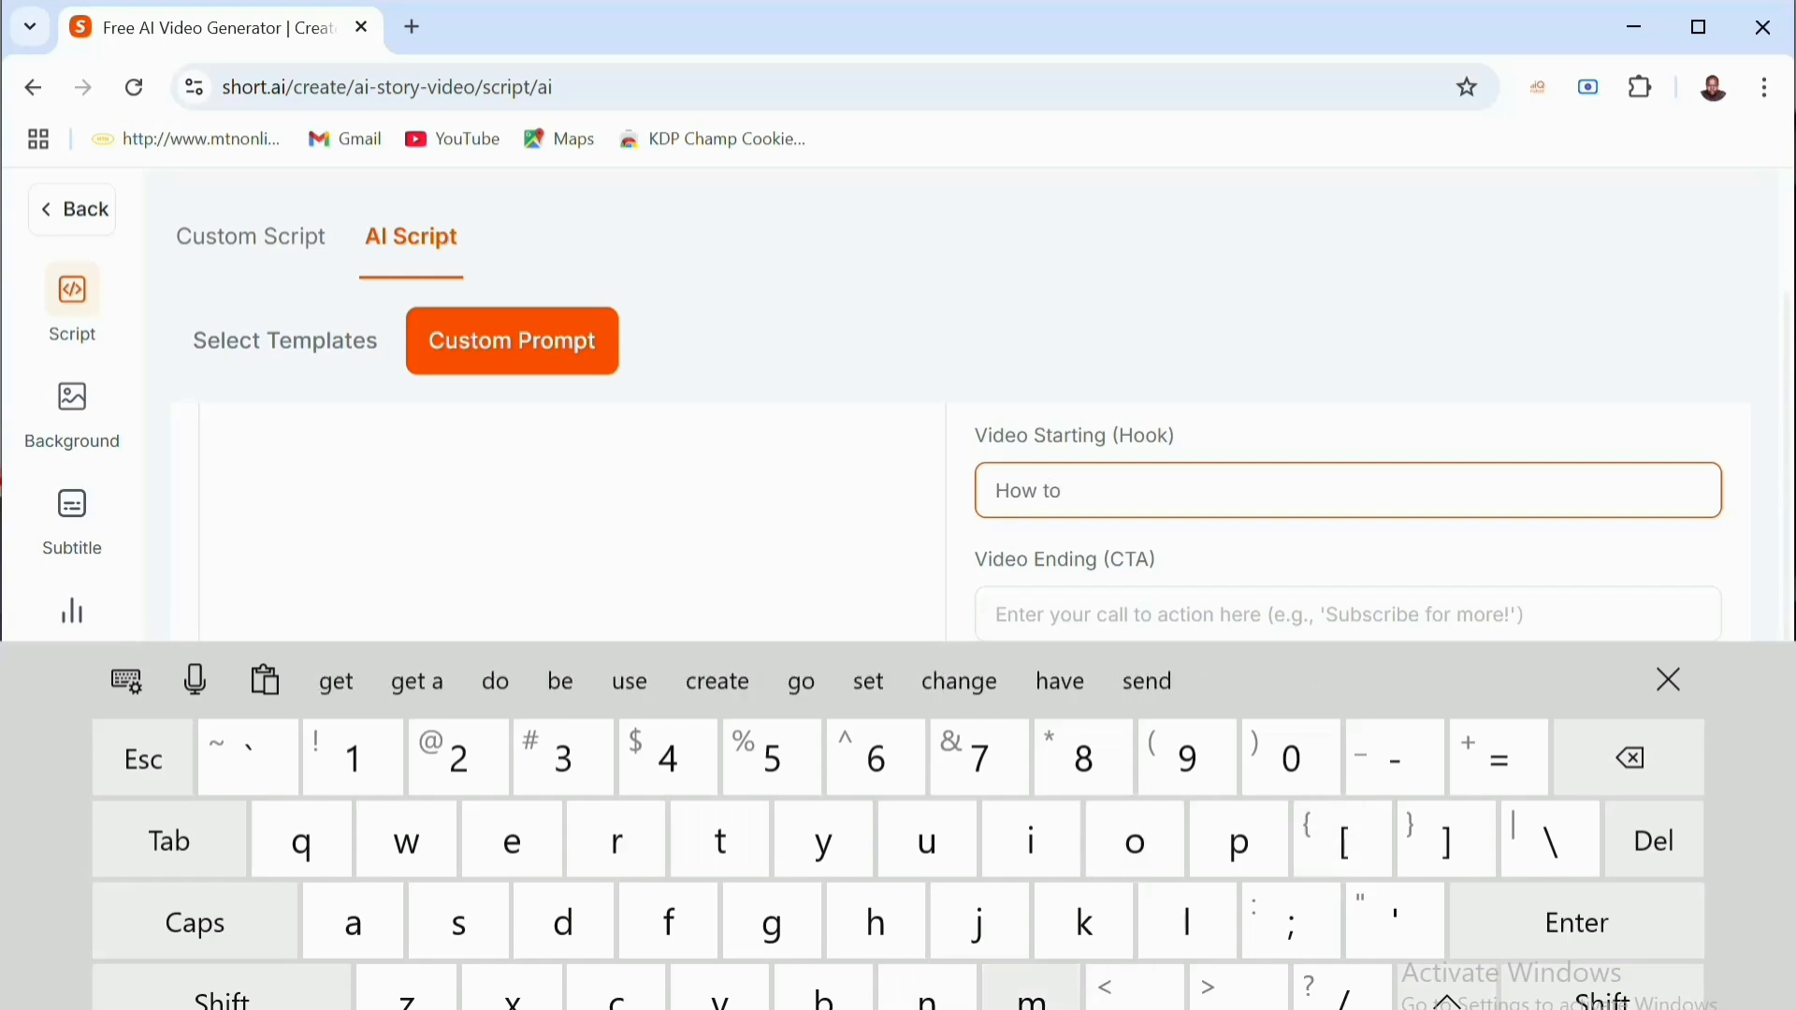
pyautogui.click(349, 943)
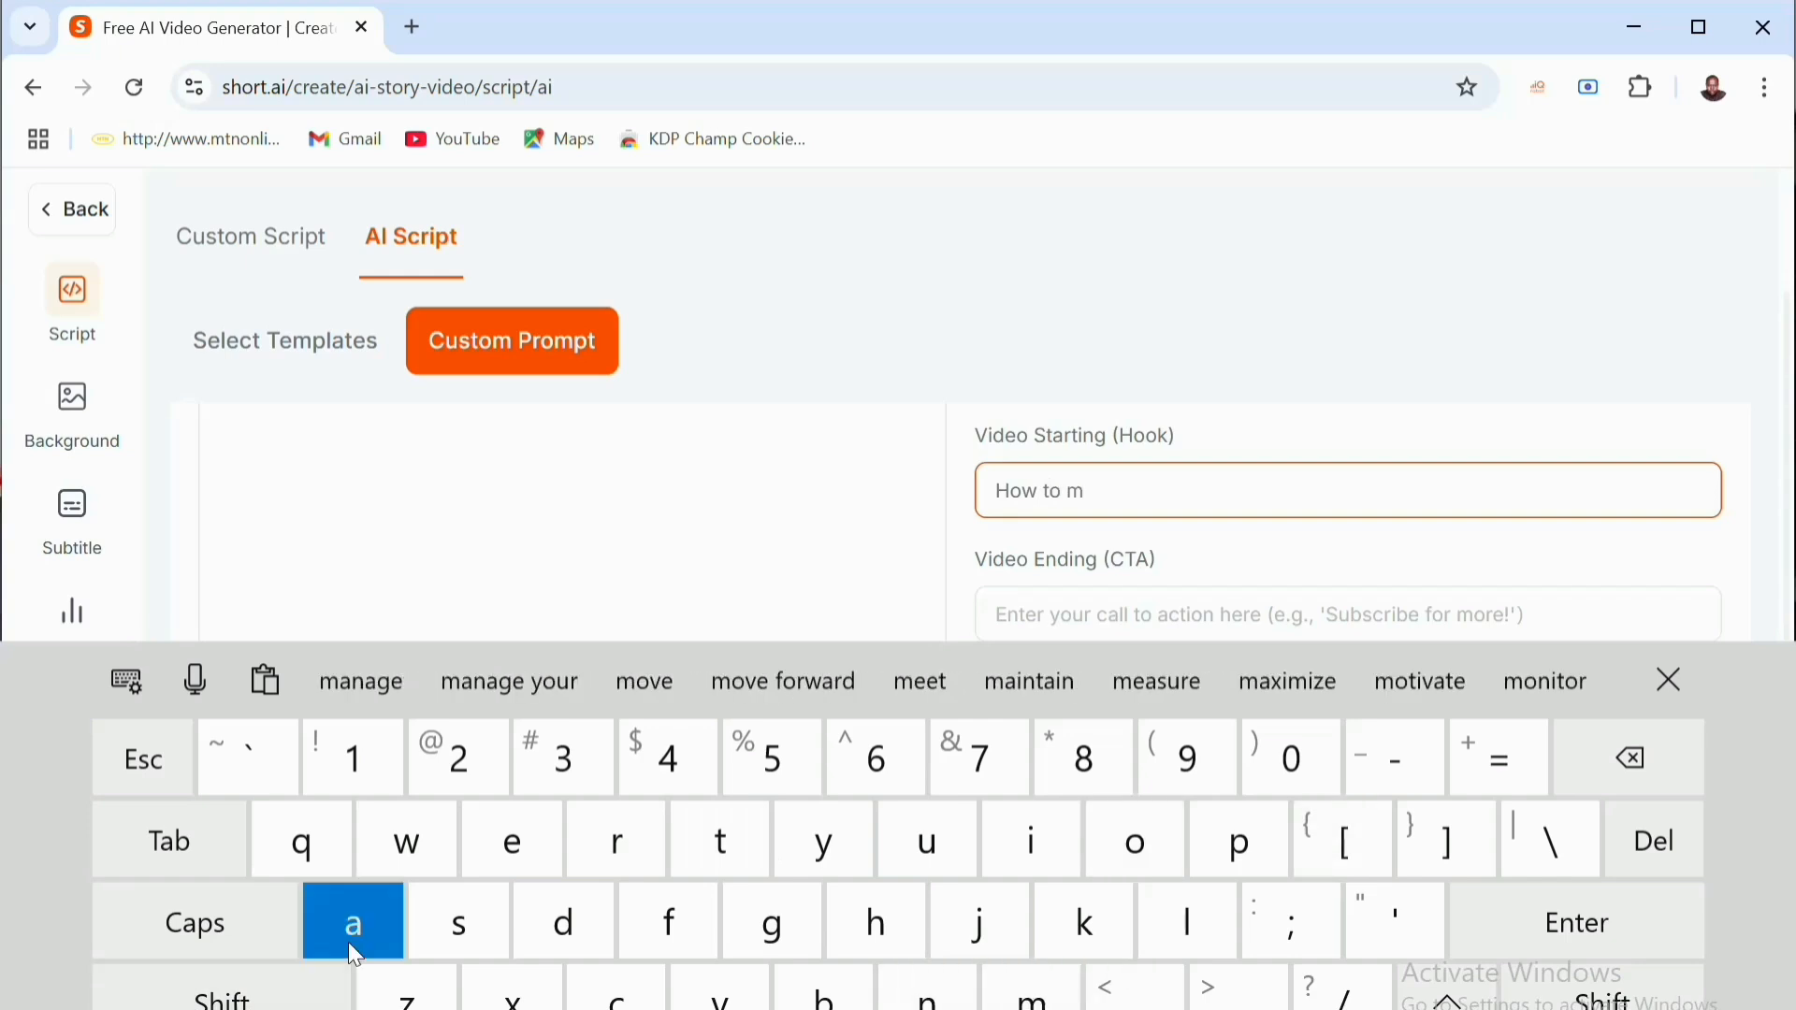
pyautogui.click(1087, 946)
pyautogui.click(481, 838)
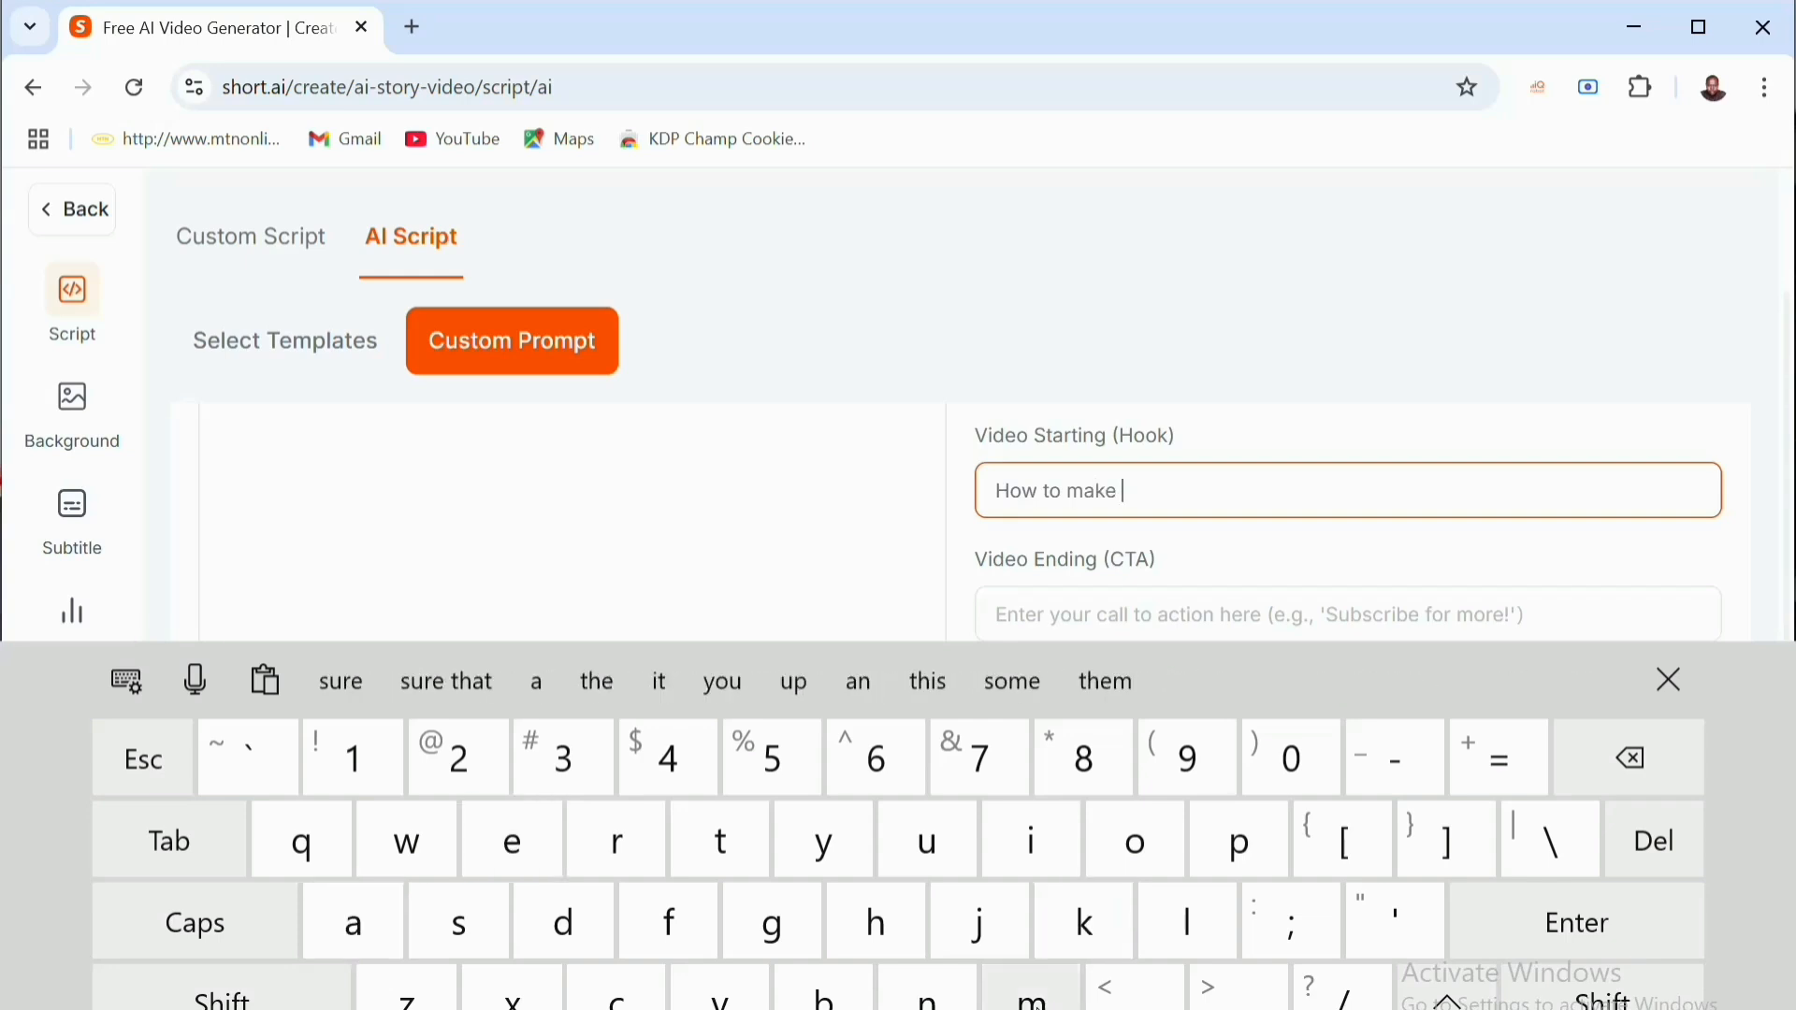
pyautogui.click(946, 989)
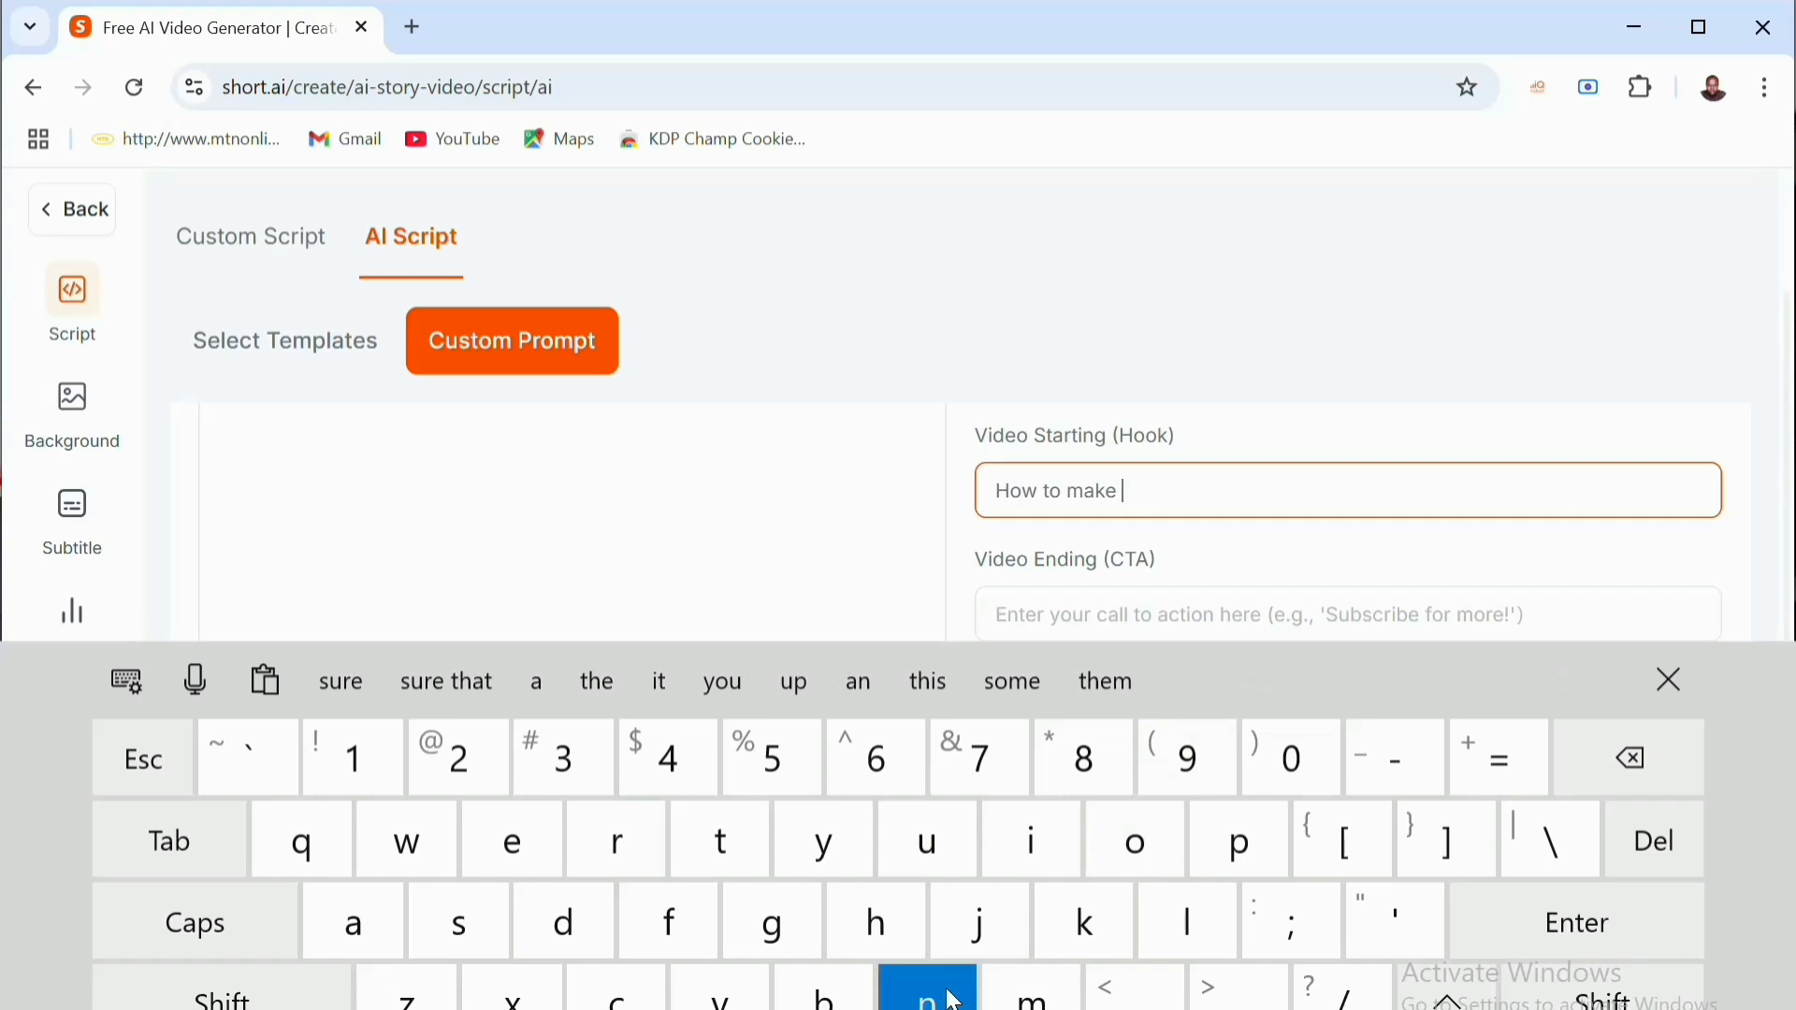
pyautogui.click(515, 844)
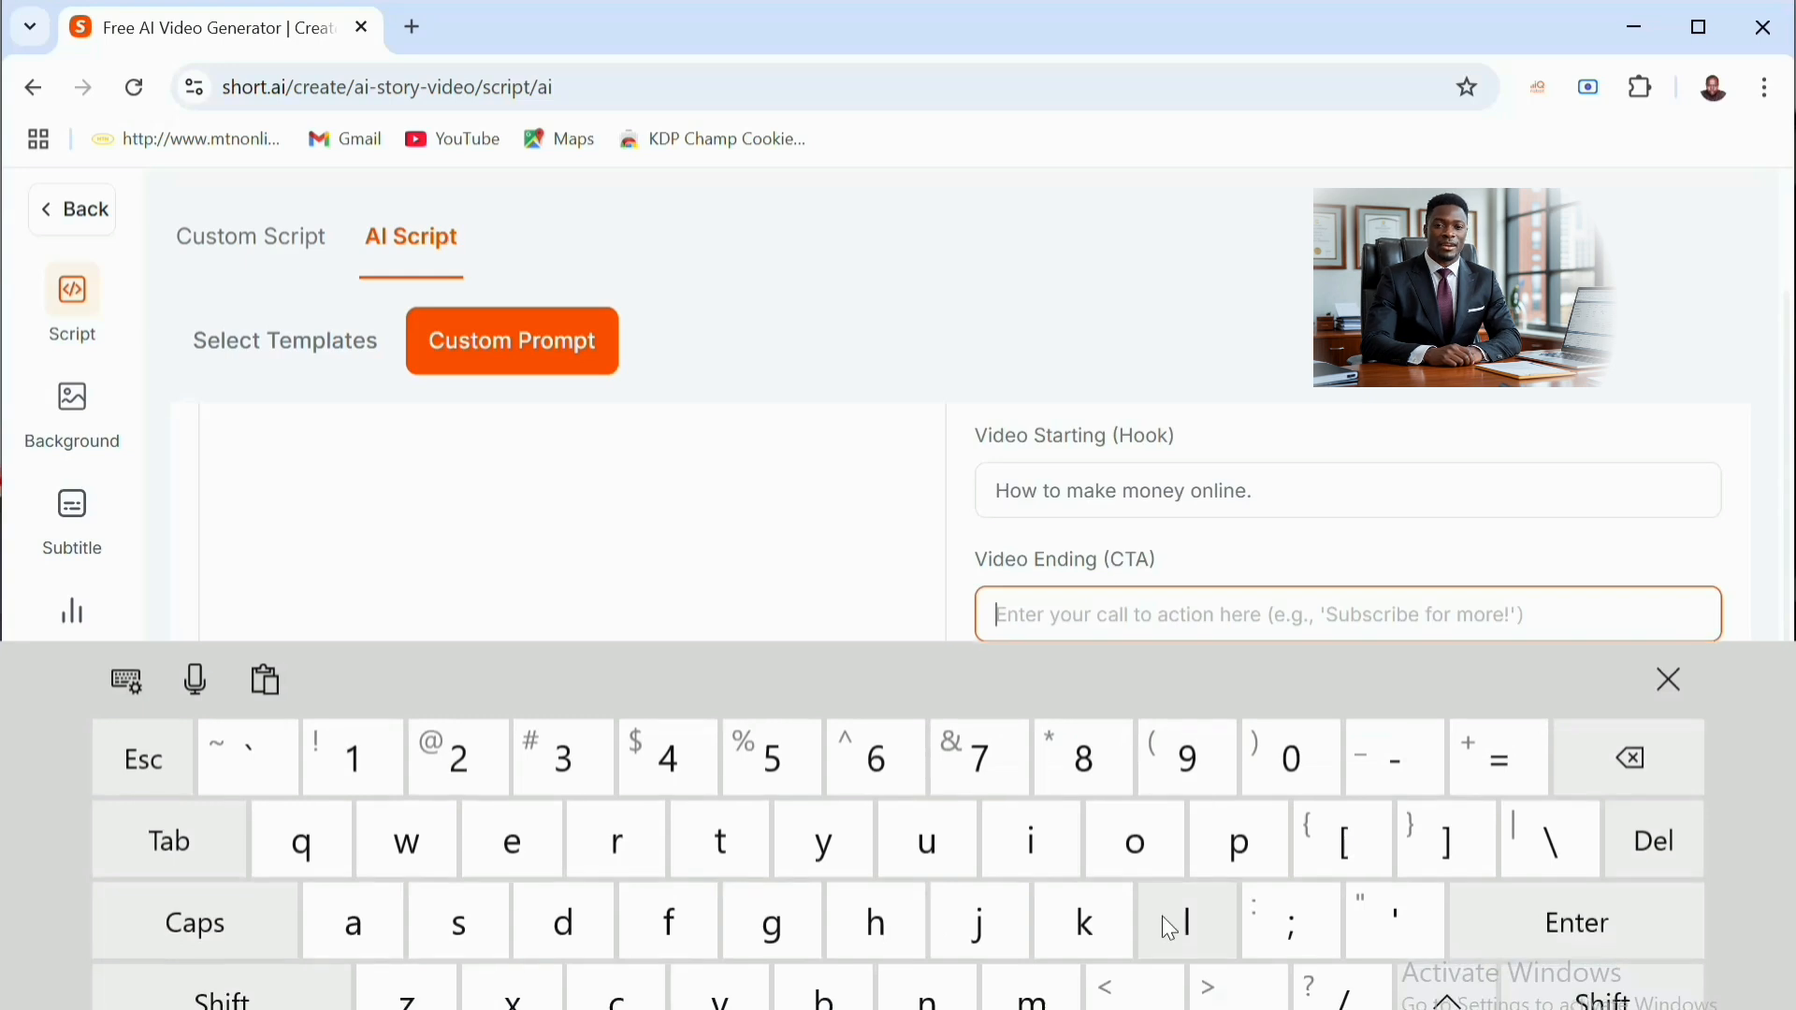
# - Enter "Like and subscribe for more." as the video ending call to action
pyautogui.click(227, 925)
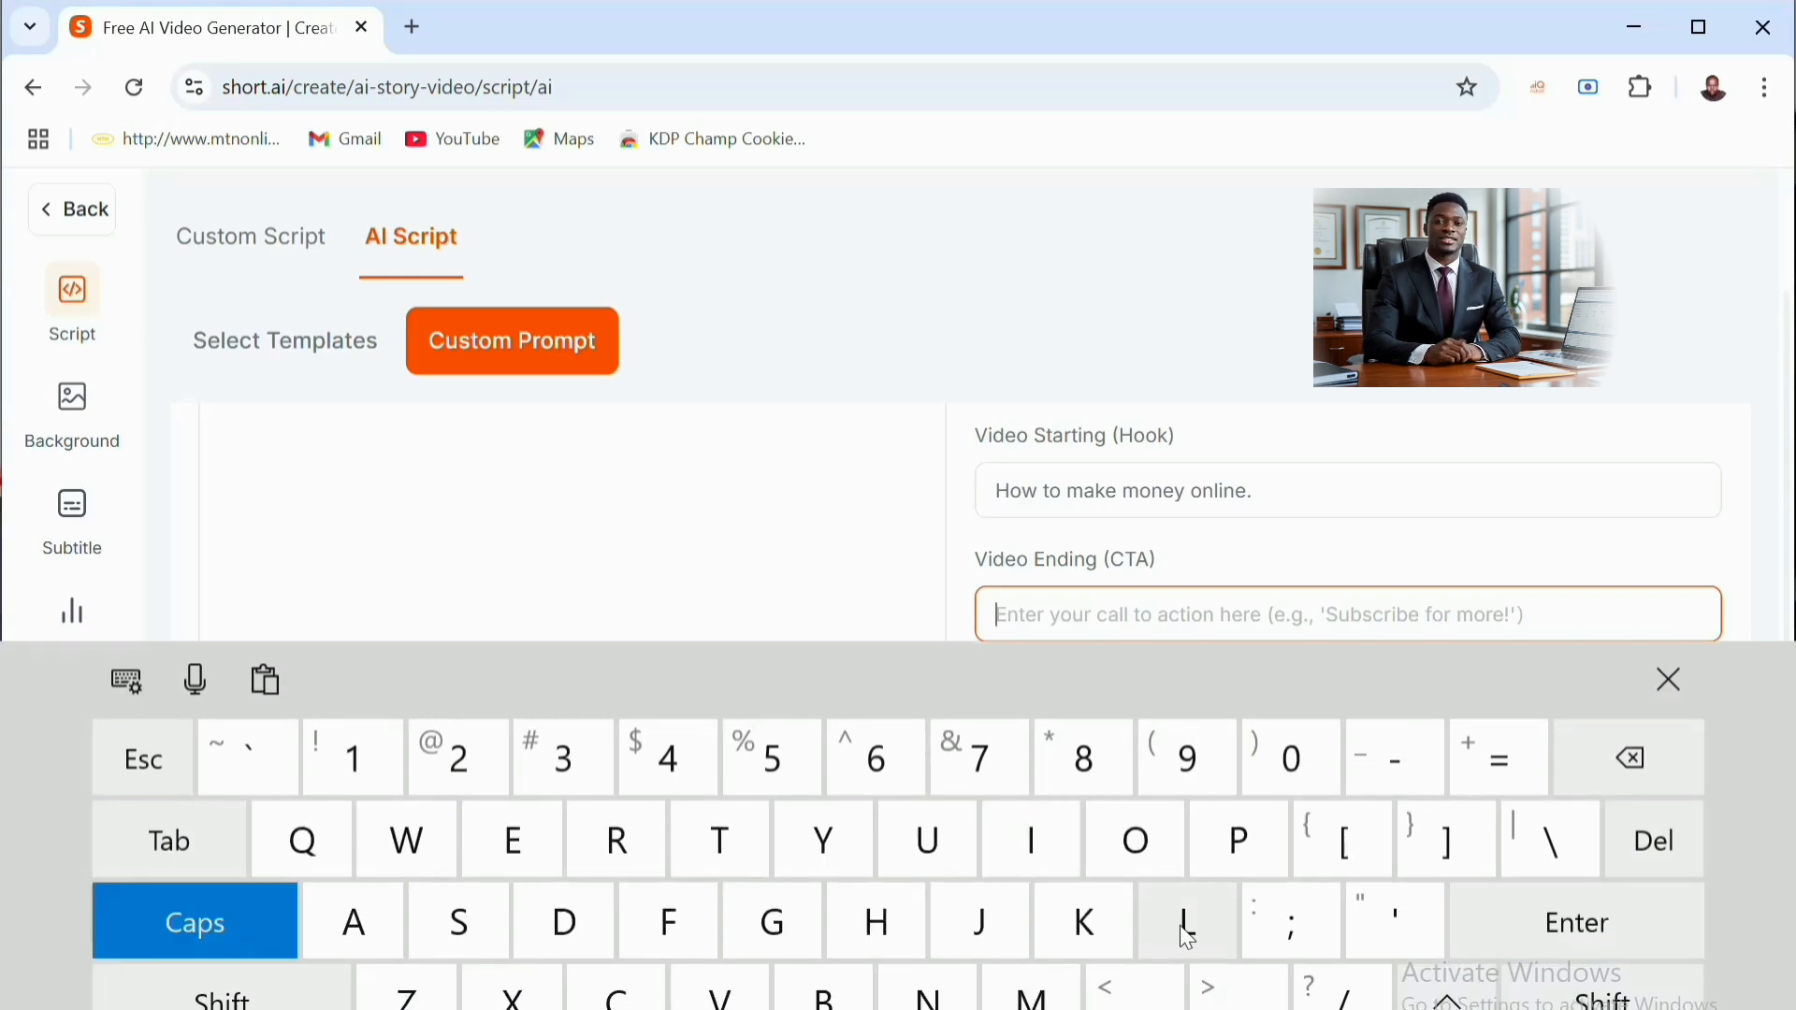
pyautogui.click(1186, 926)
pyautogui.click(217, 906)
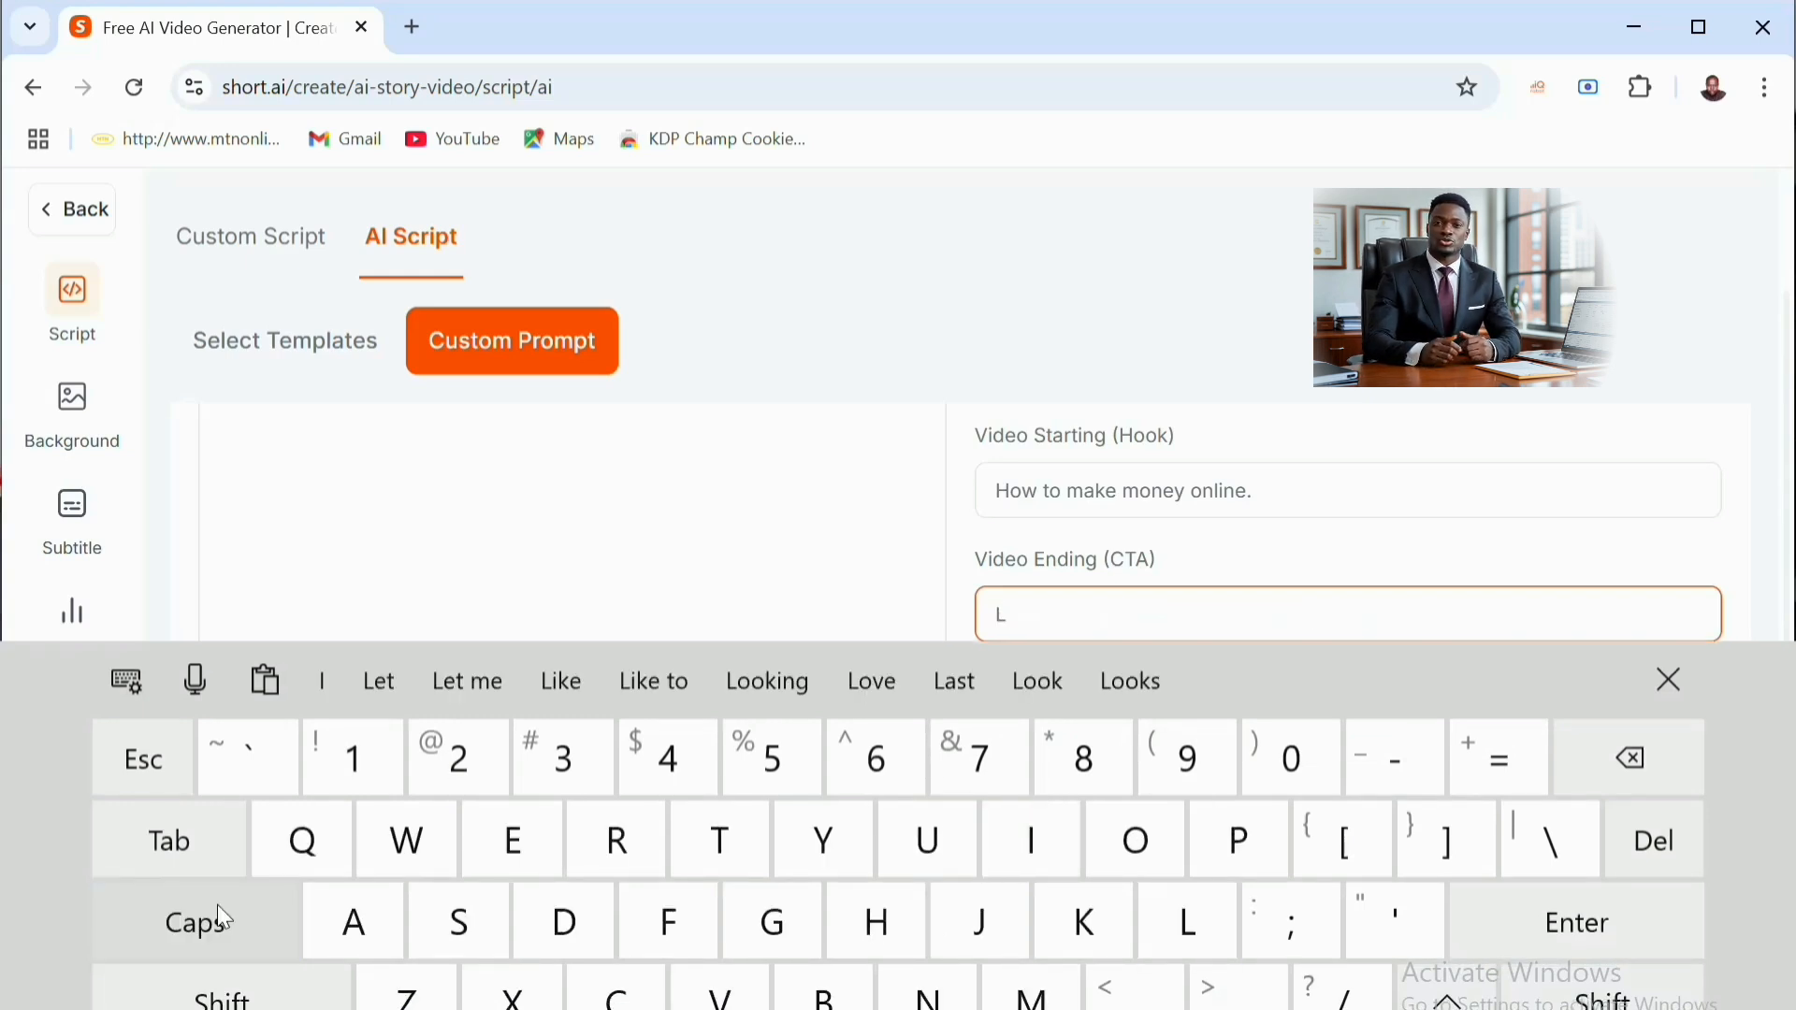
pyautogui.click(1015, 825)
pyautogui.click(1100, 919)
pyautogui.click(533, 831)
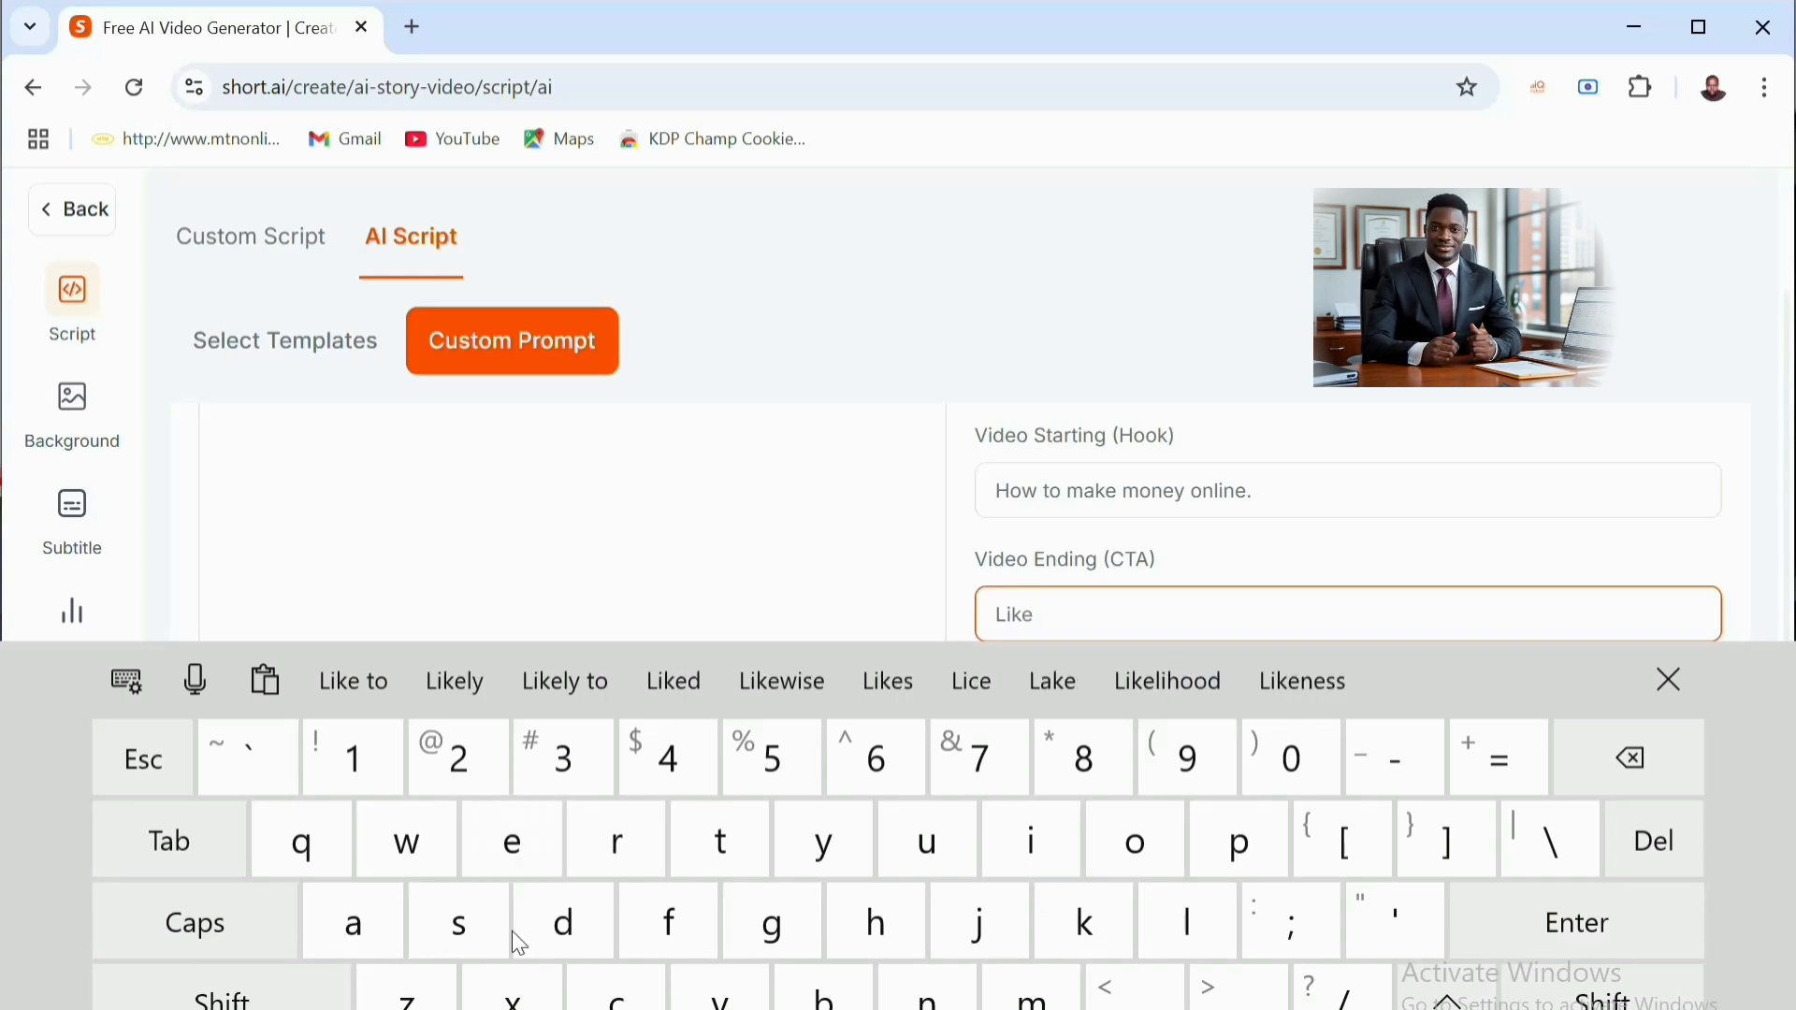
pyautogui.write('an')
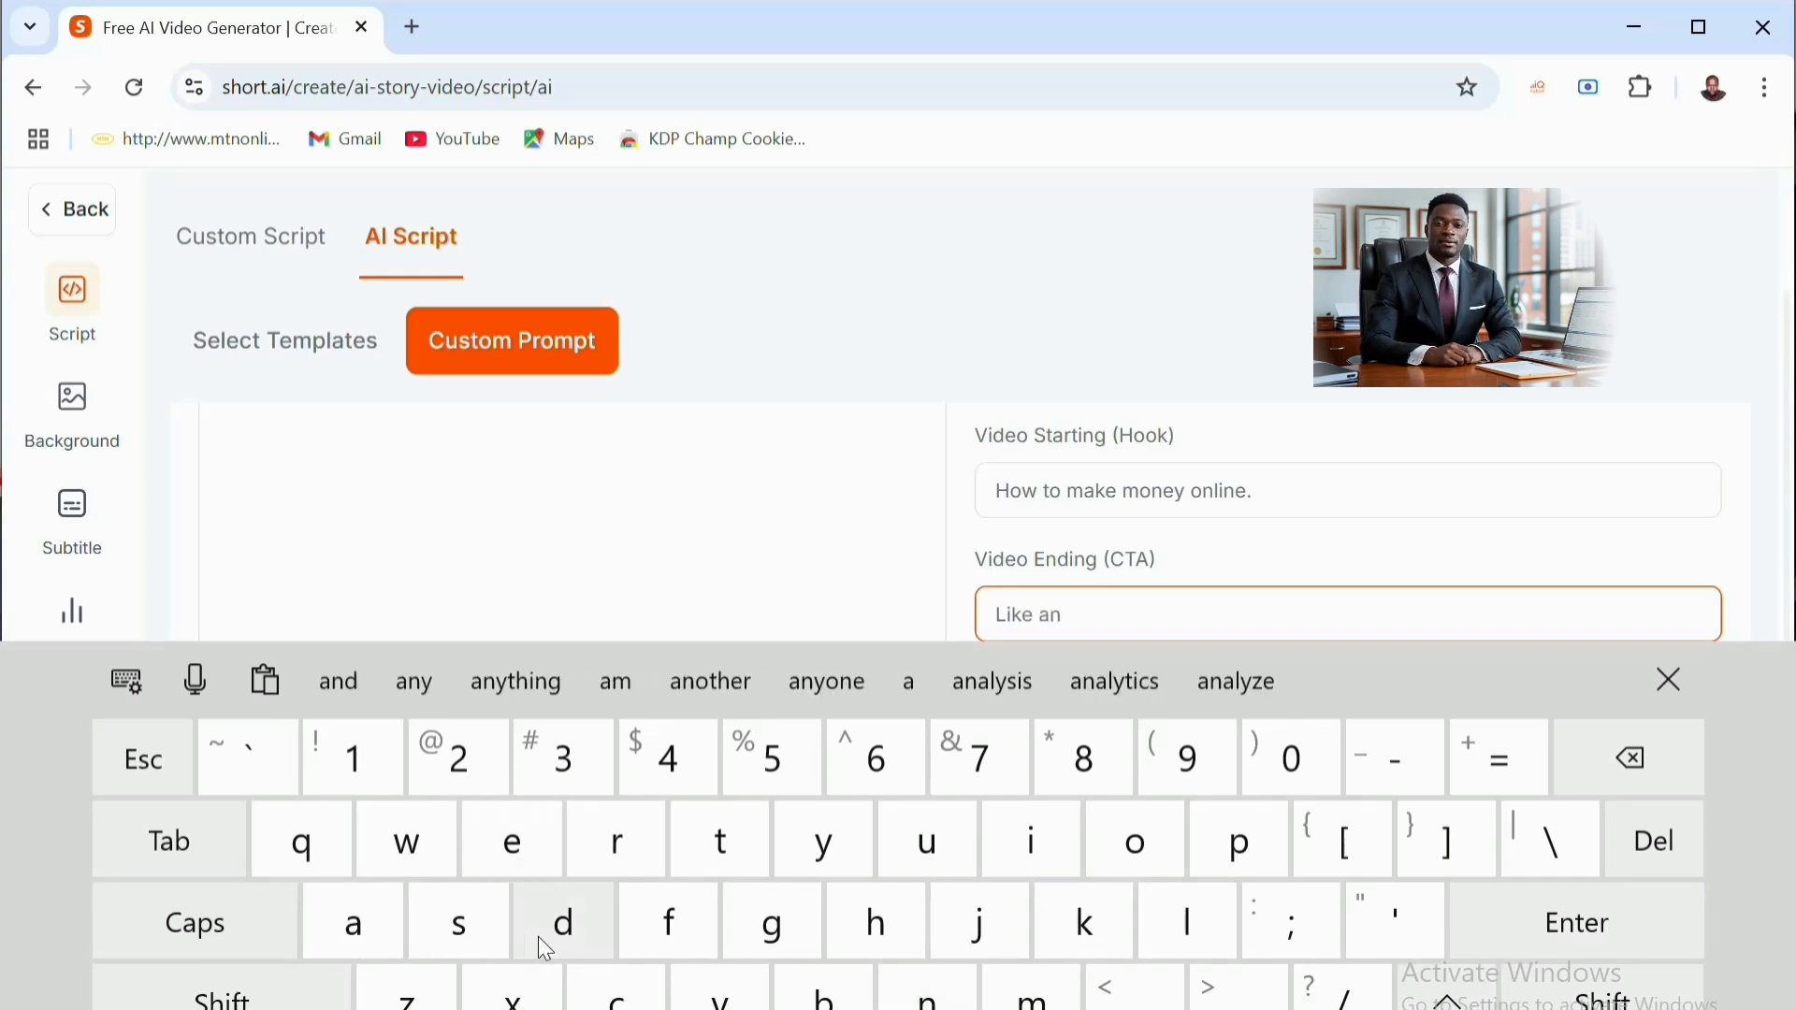
pyautogui.click(537, 935)
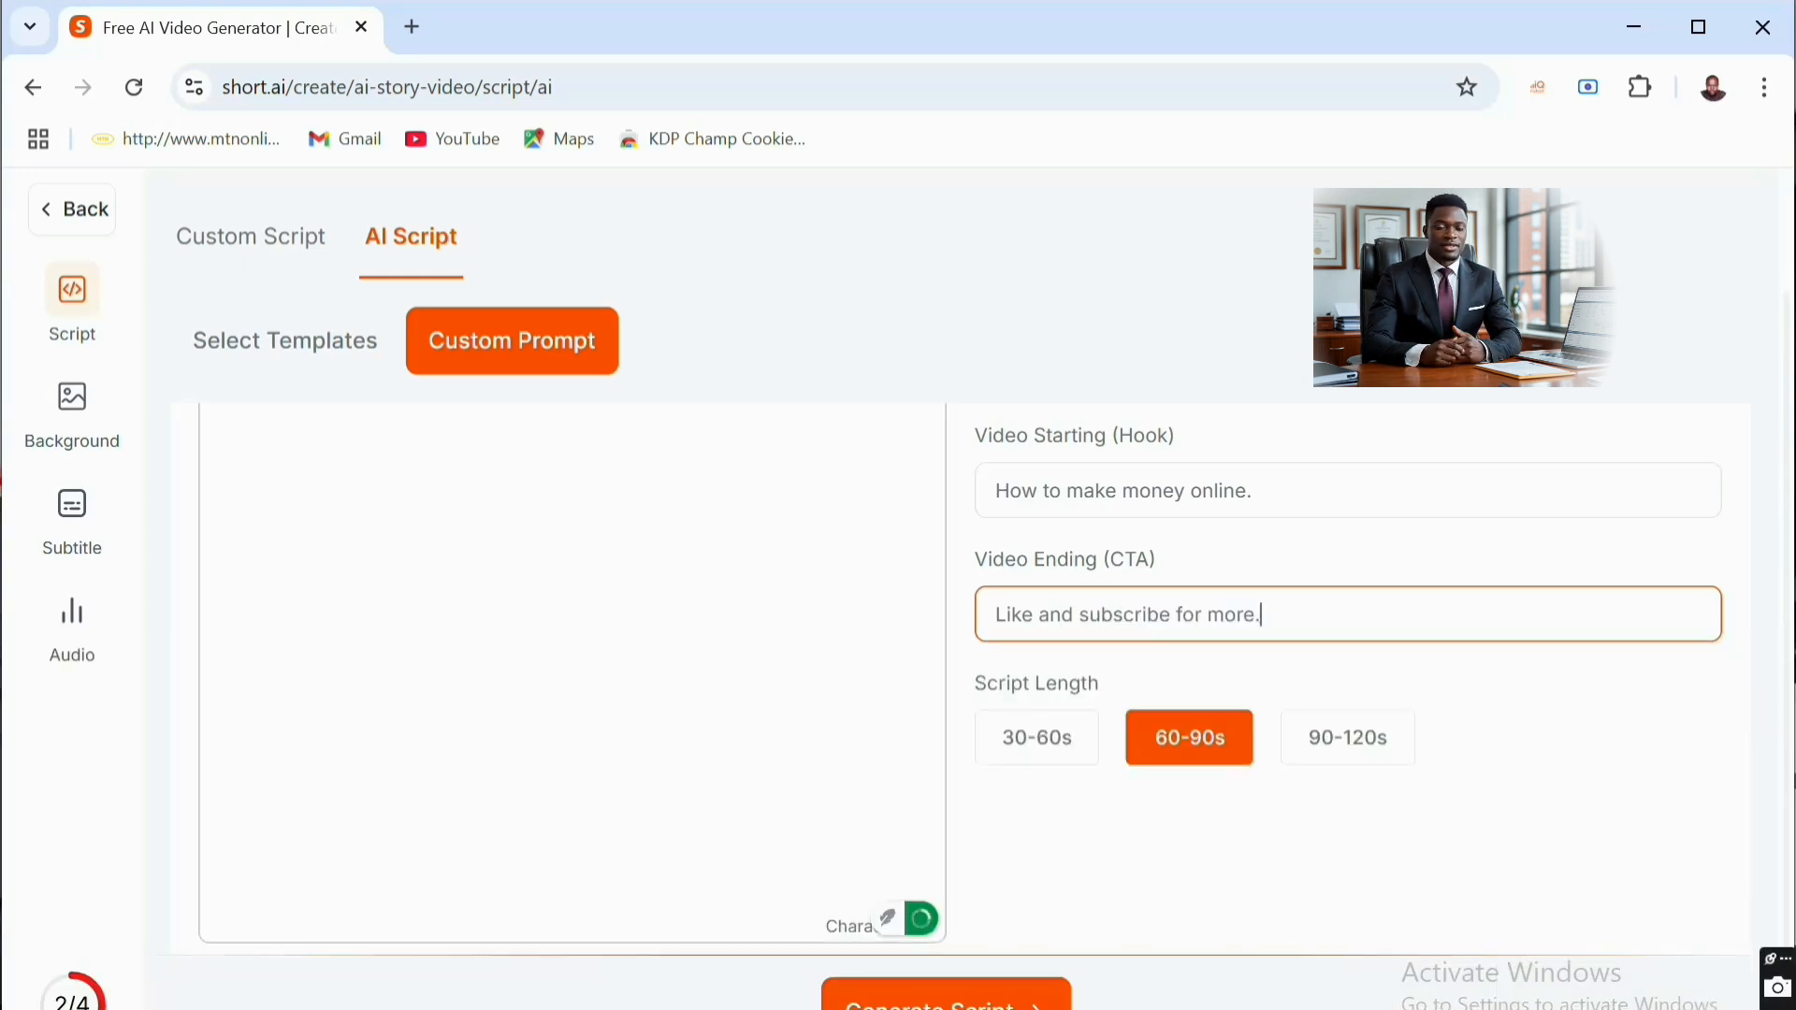
# - Set the script length to 90-120s and generate the script
pyautogui.click(1341, 755)
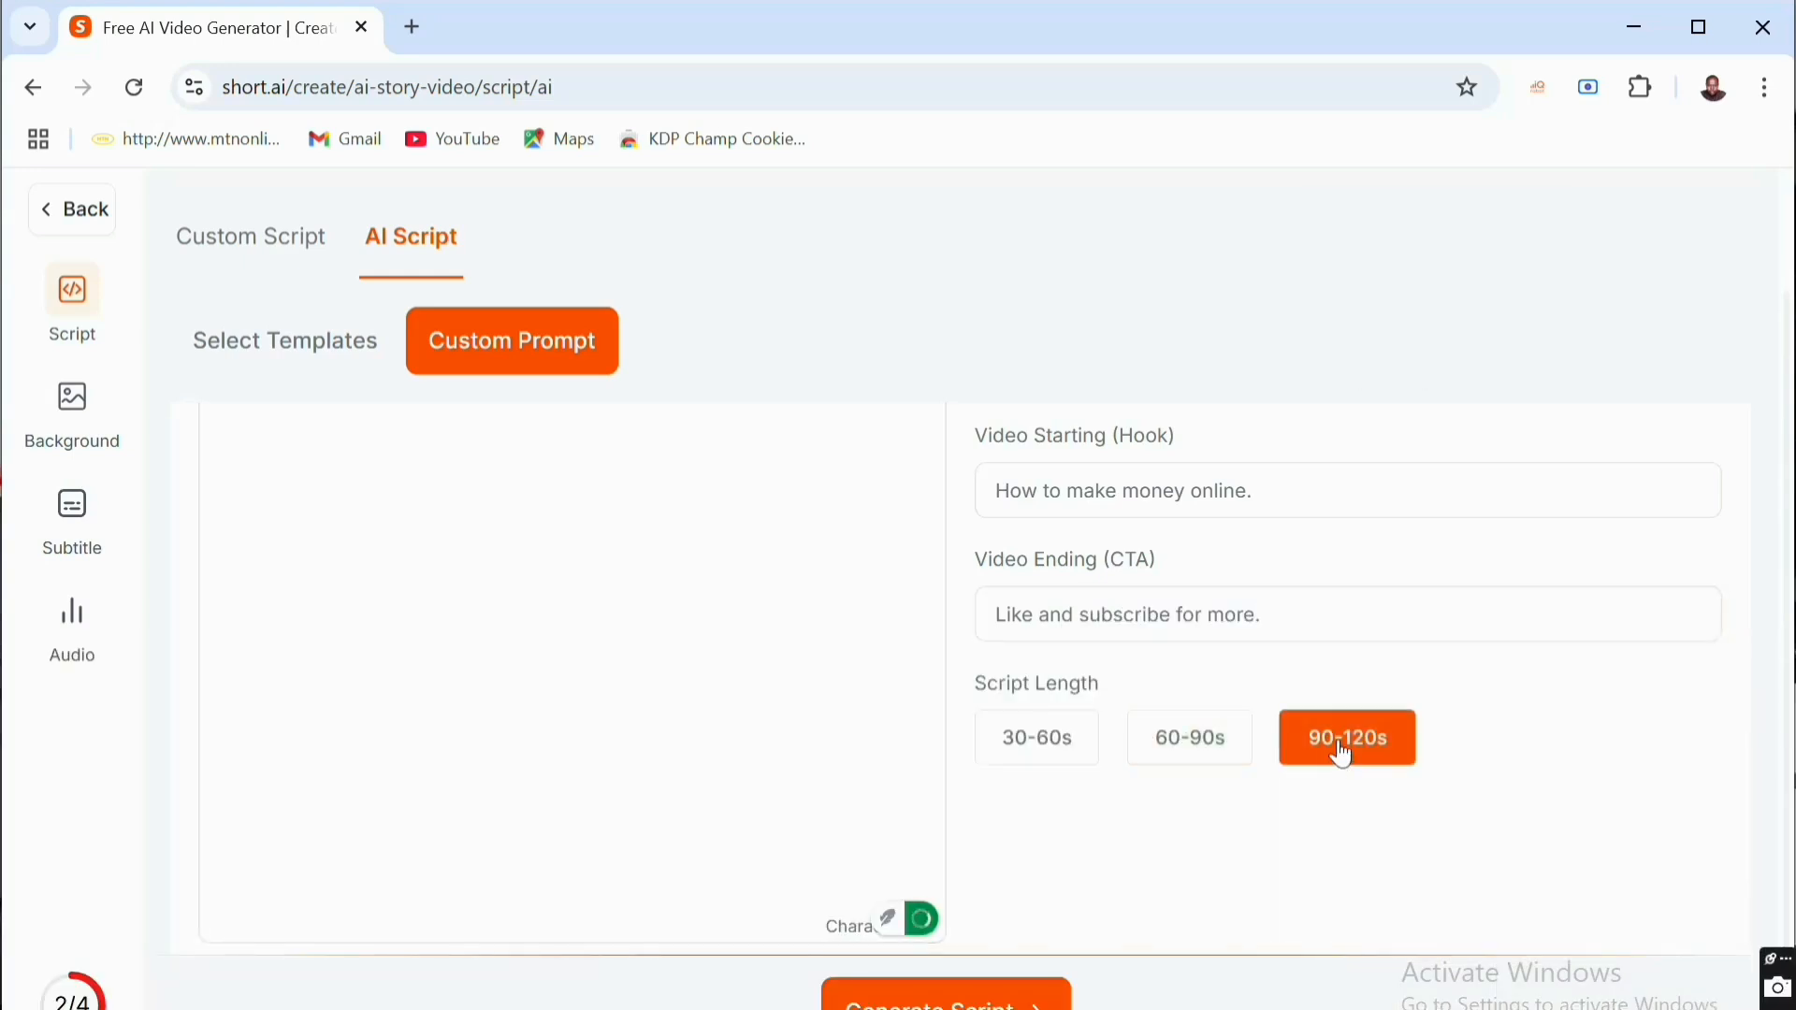
pyautogui.scroll(2, 1341, 756)
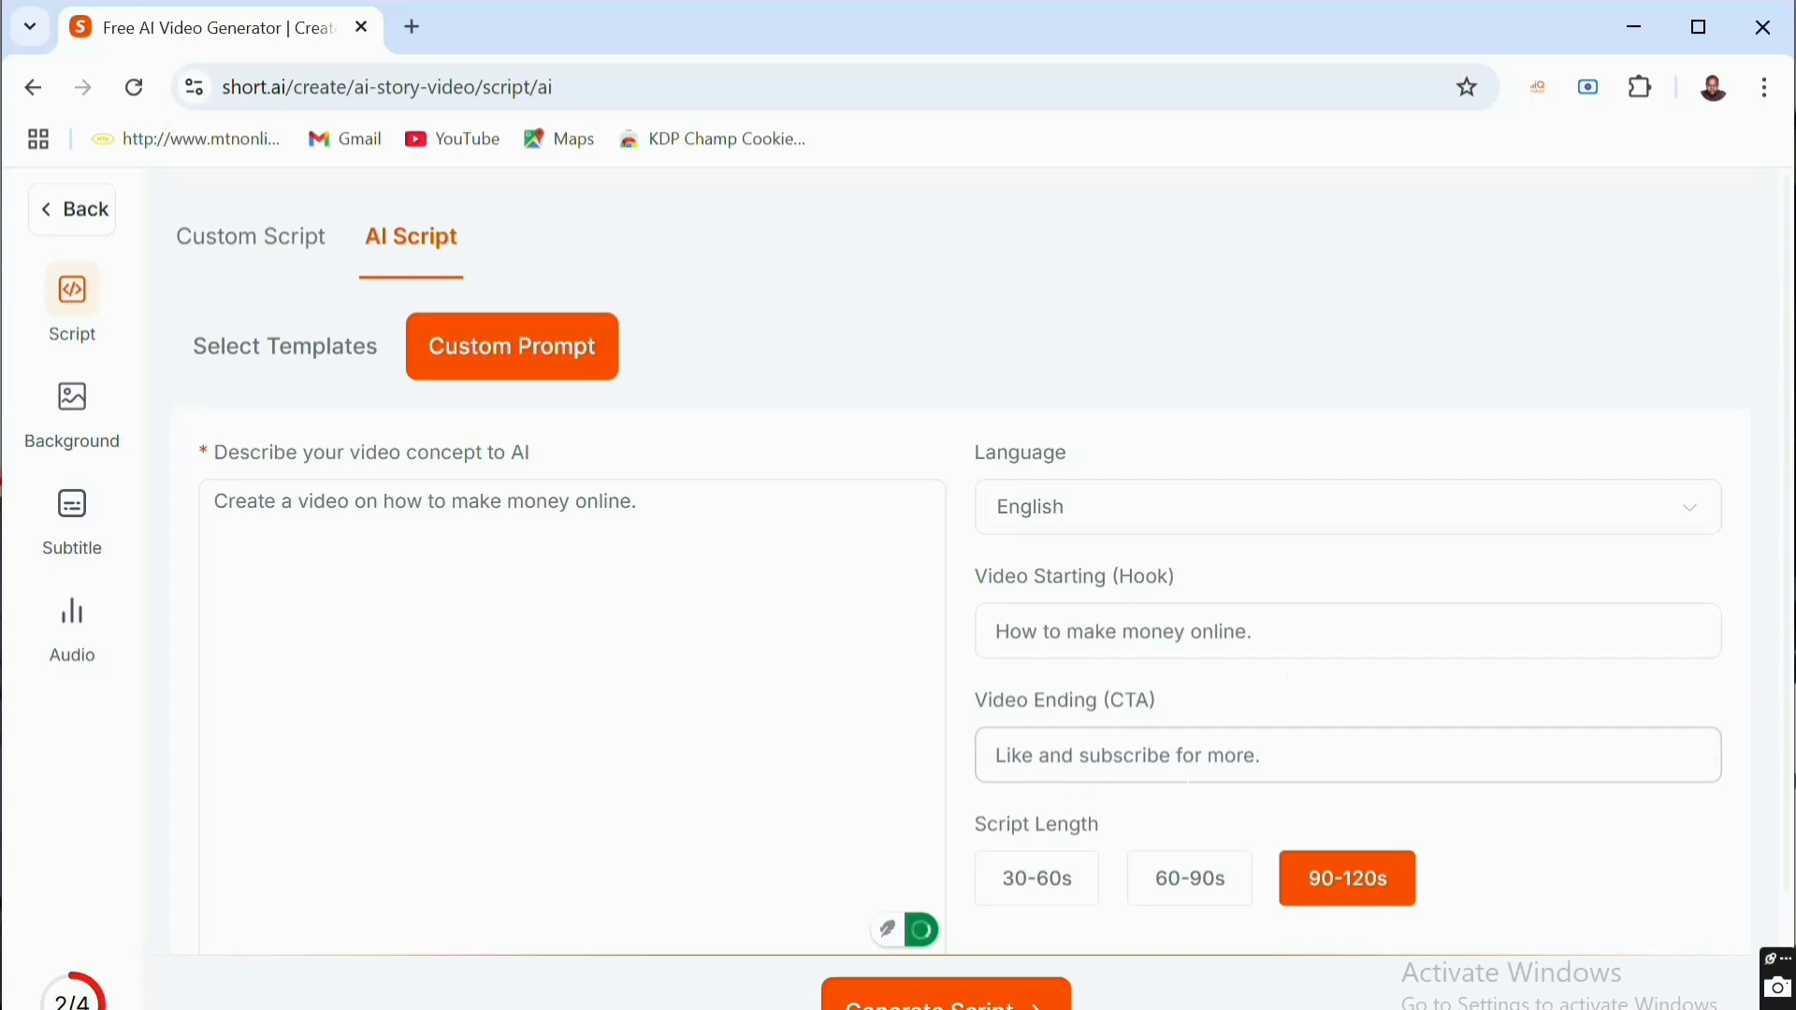
pyautogui.scroll(-1, 1347, 655)
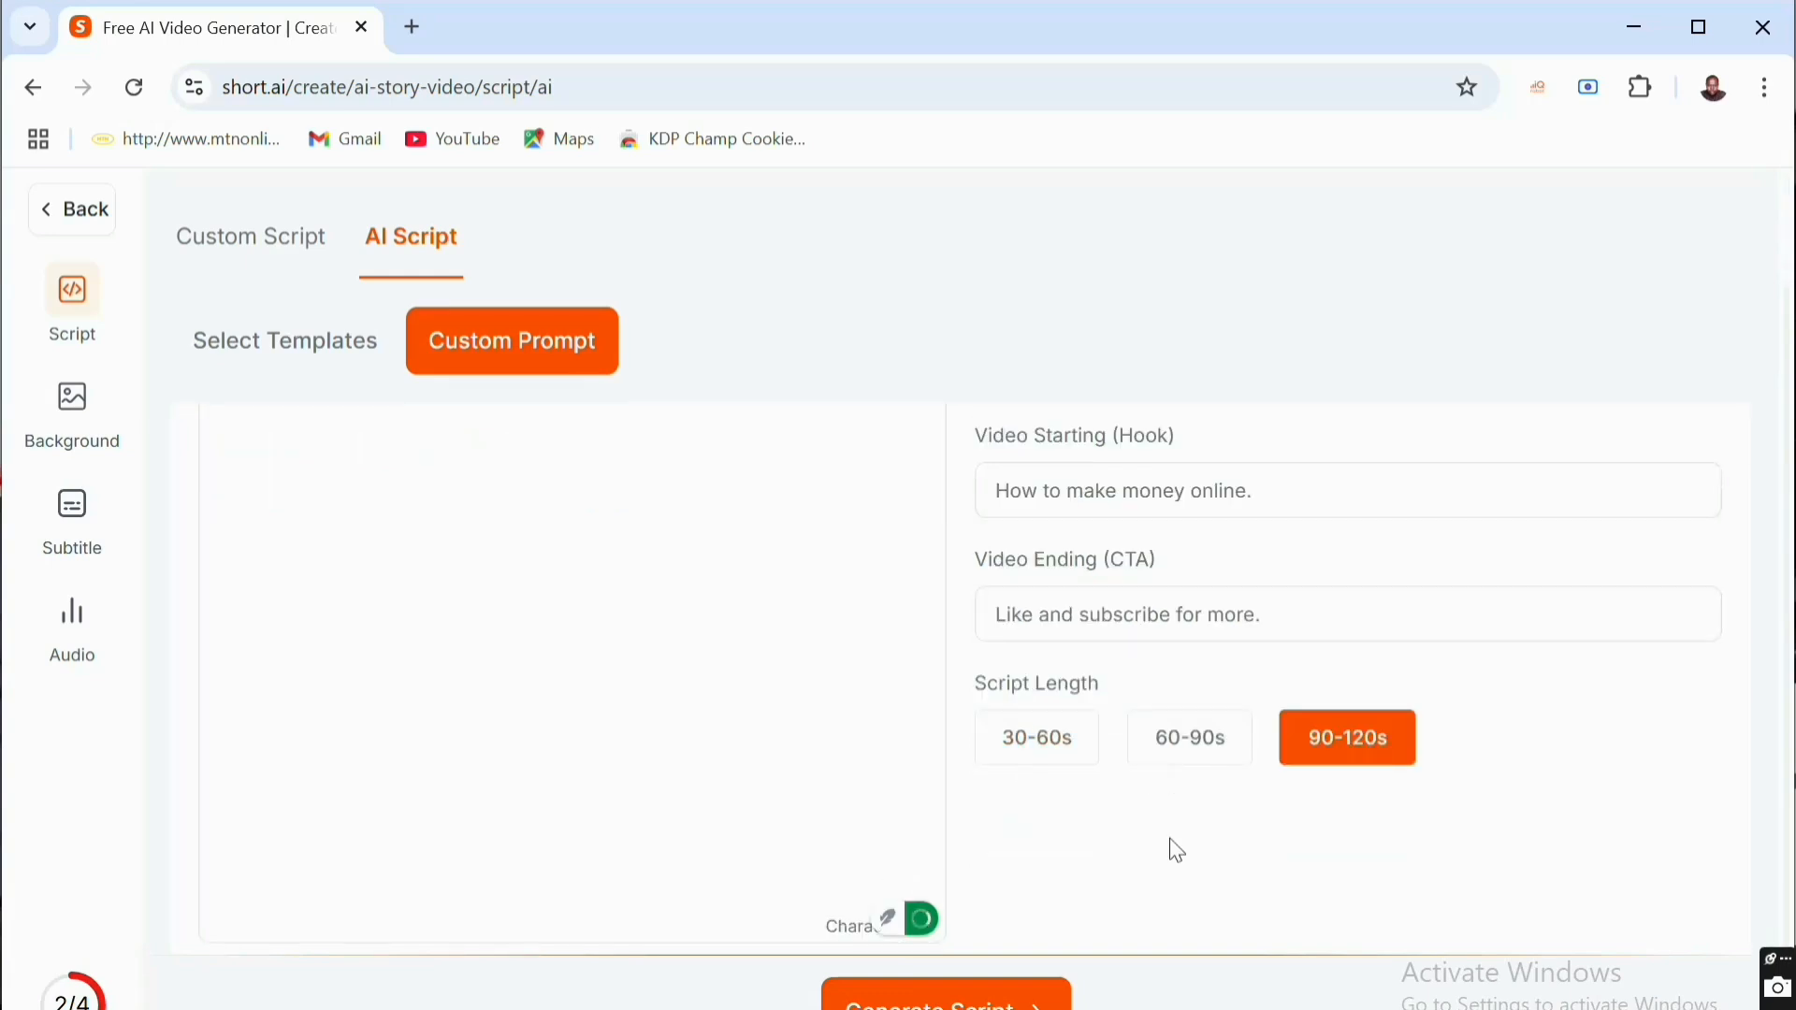
pyautogui.scroll(-1, 1170, 846)
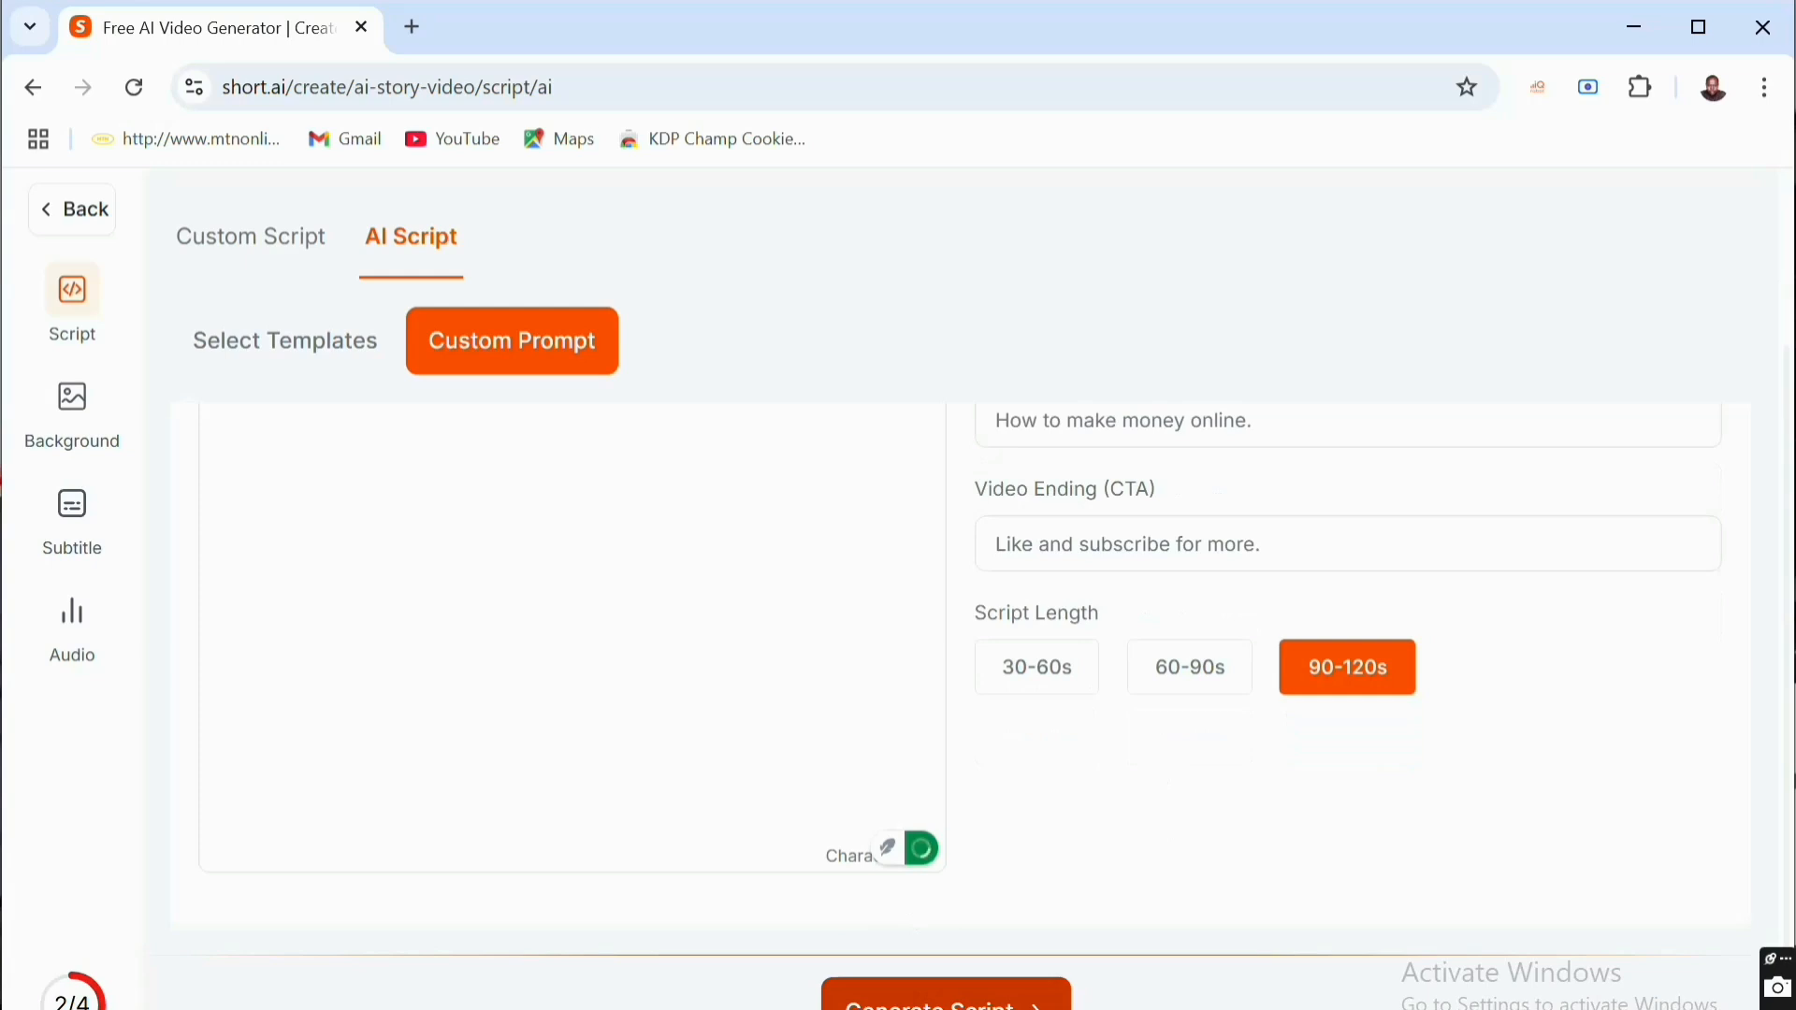
pyautogui.click(920, 1003)
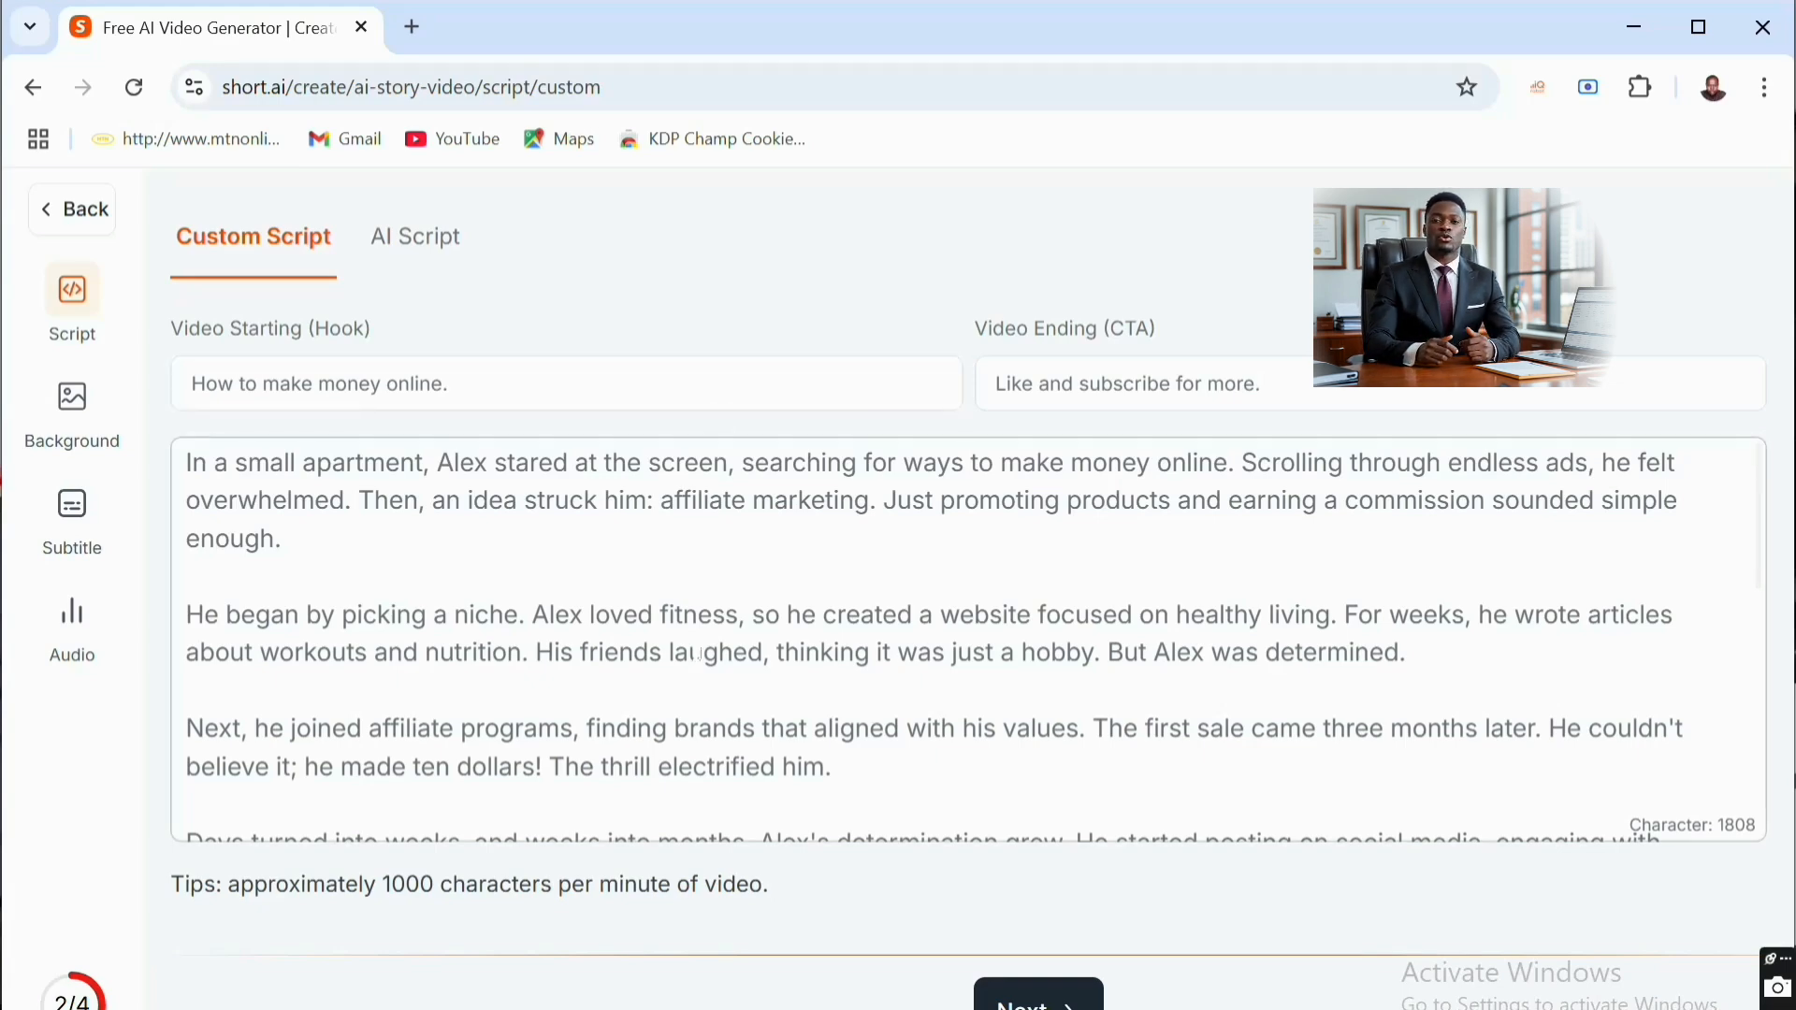
# - Read through the generated script and continue to the background style selection
pyautogui.scroll(-10, 700, 655)
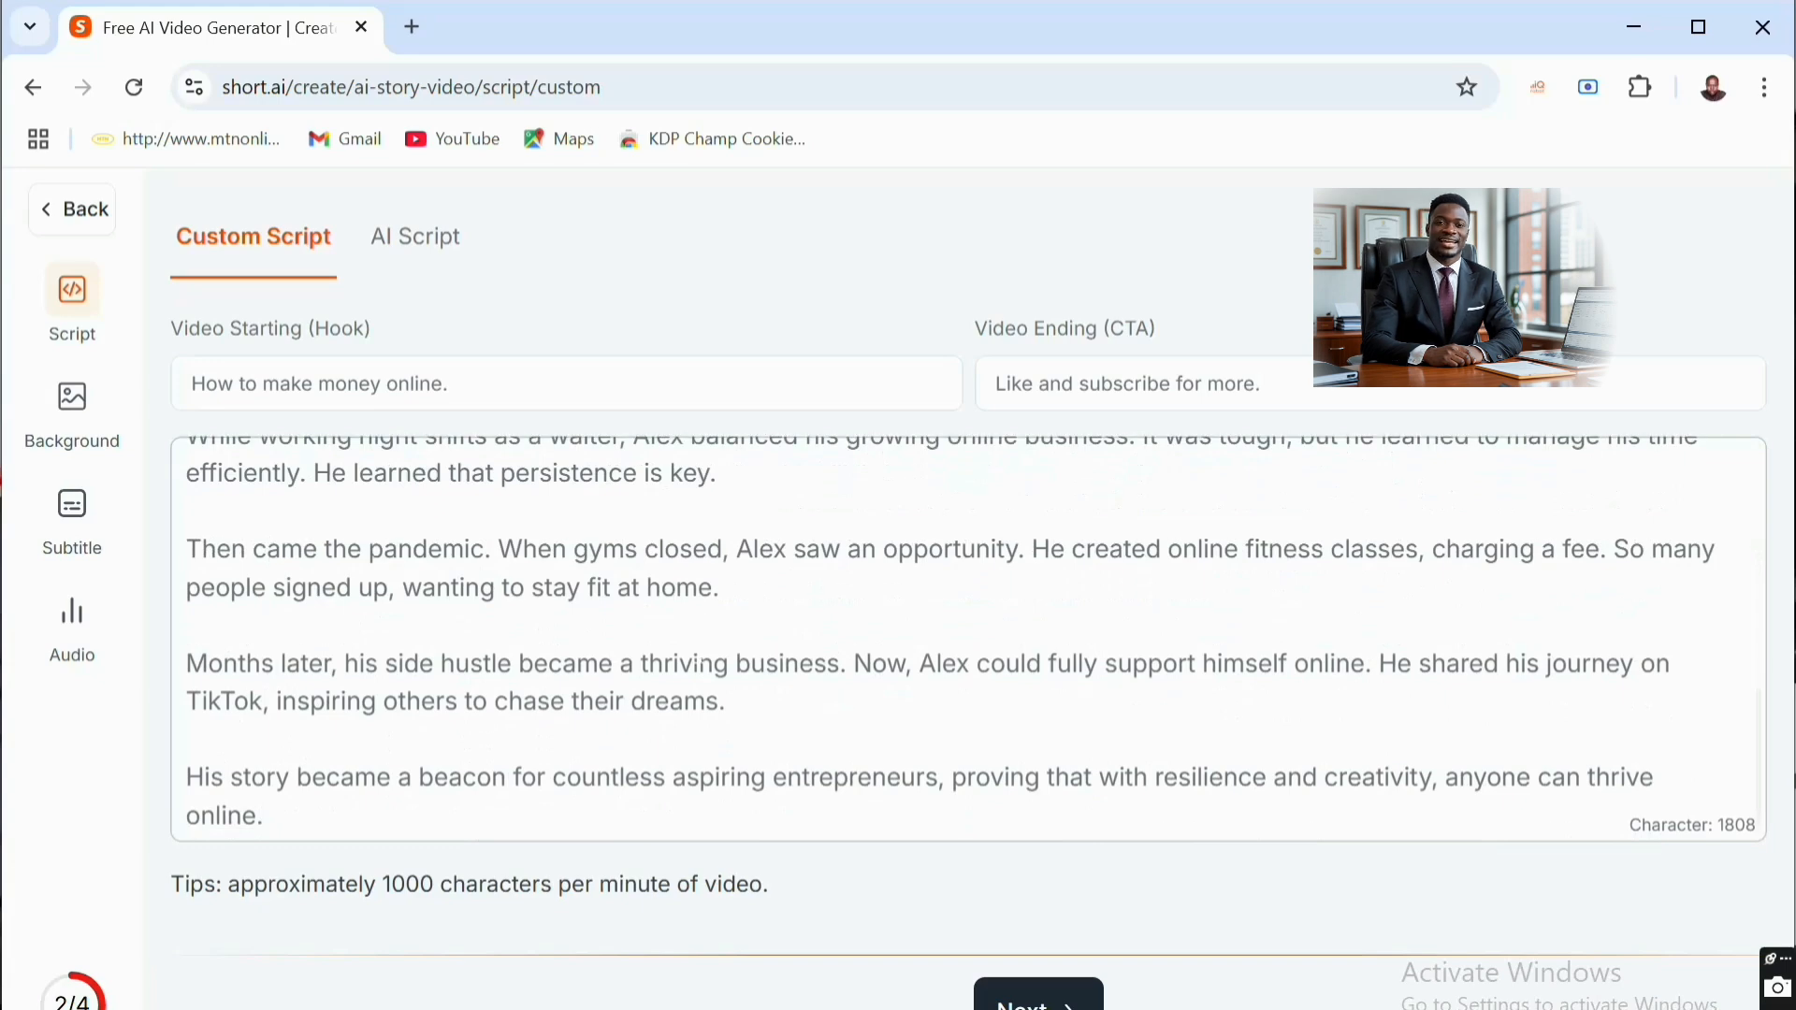
pyautogui.scroll(8, 704, 658)
pyautogui.scroll(2, 704, 657)
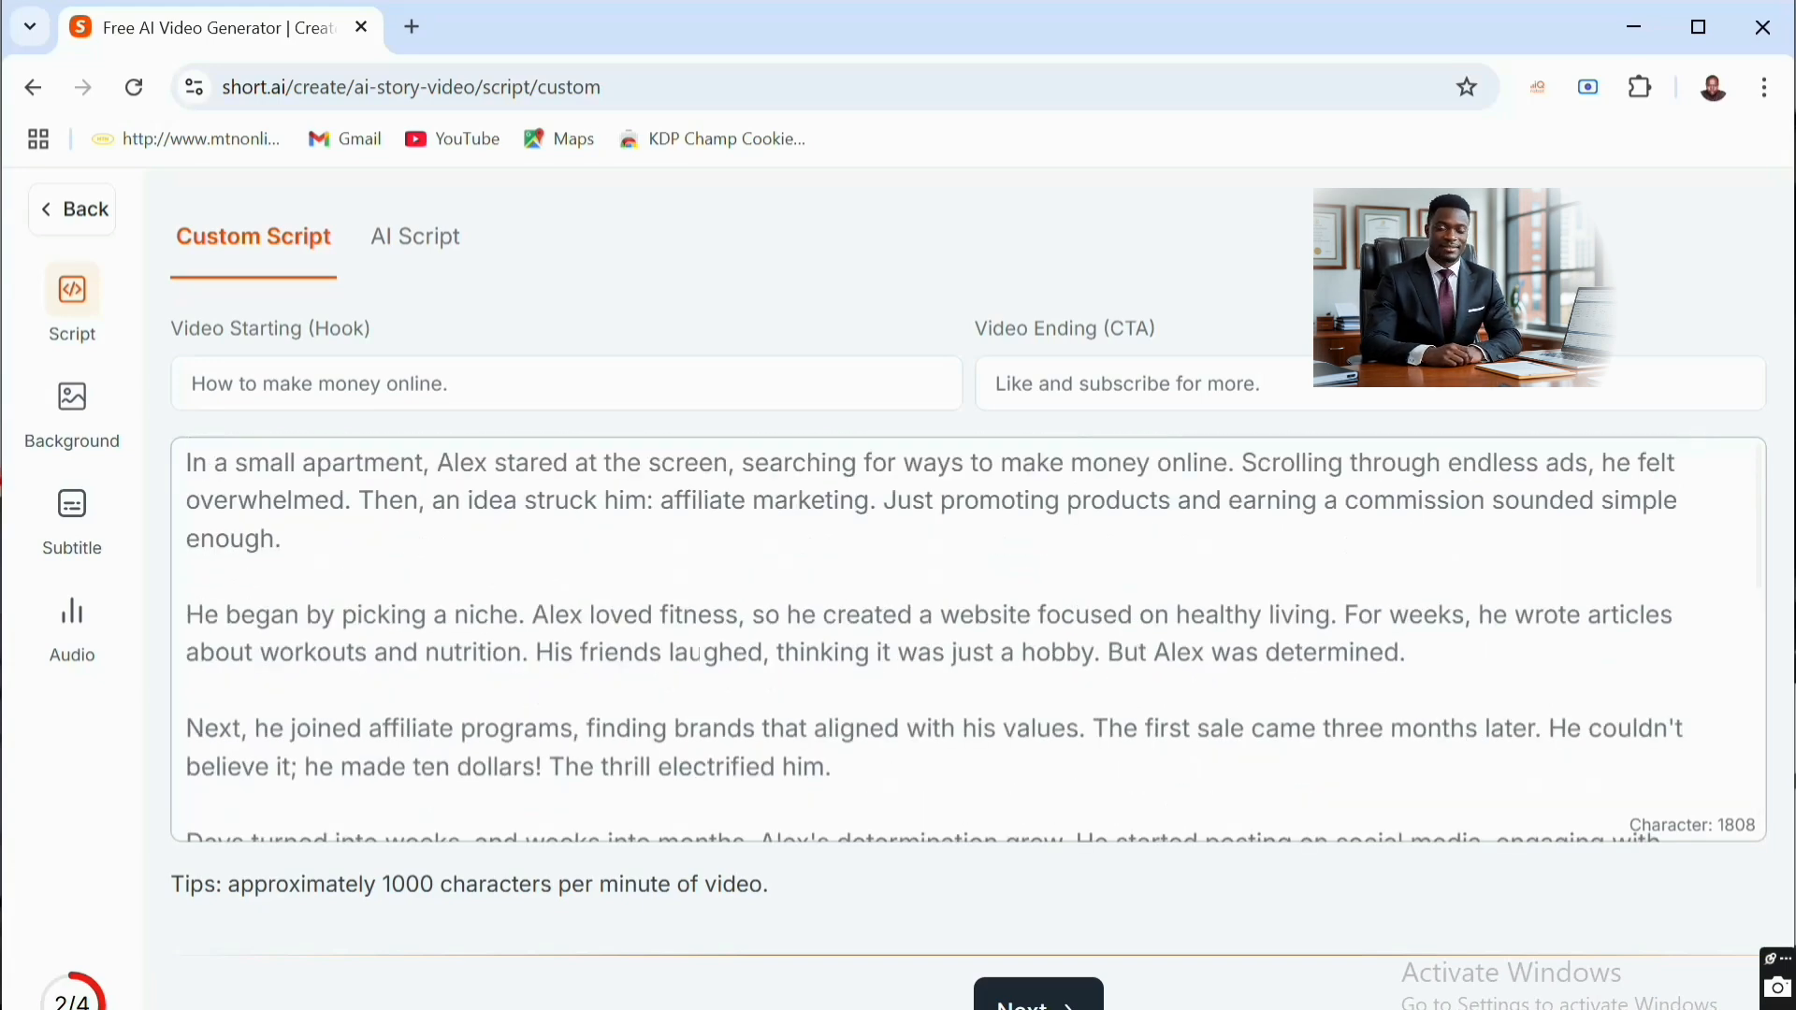
pyautogui.scroll(-10, 1072, 823)
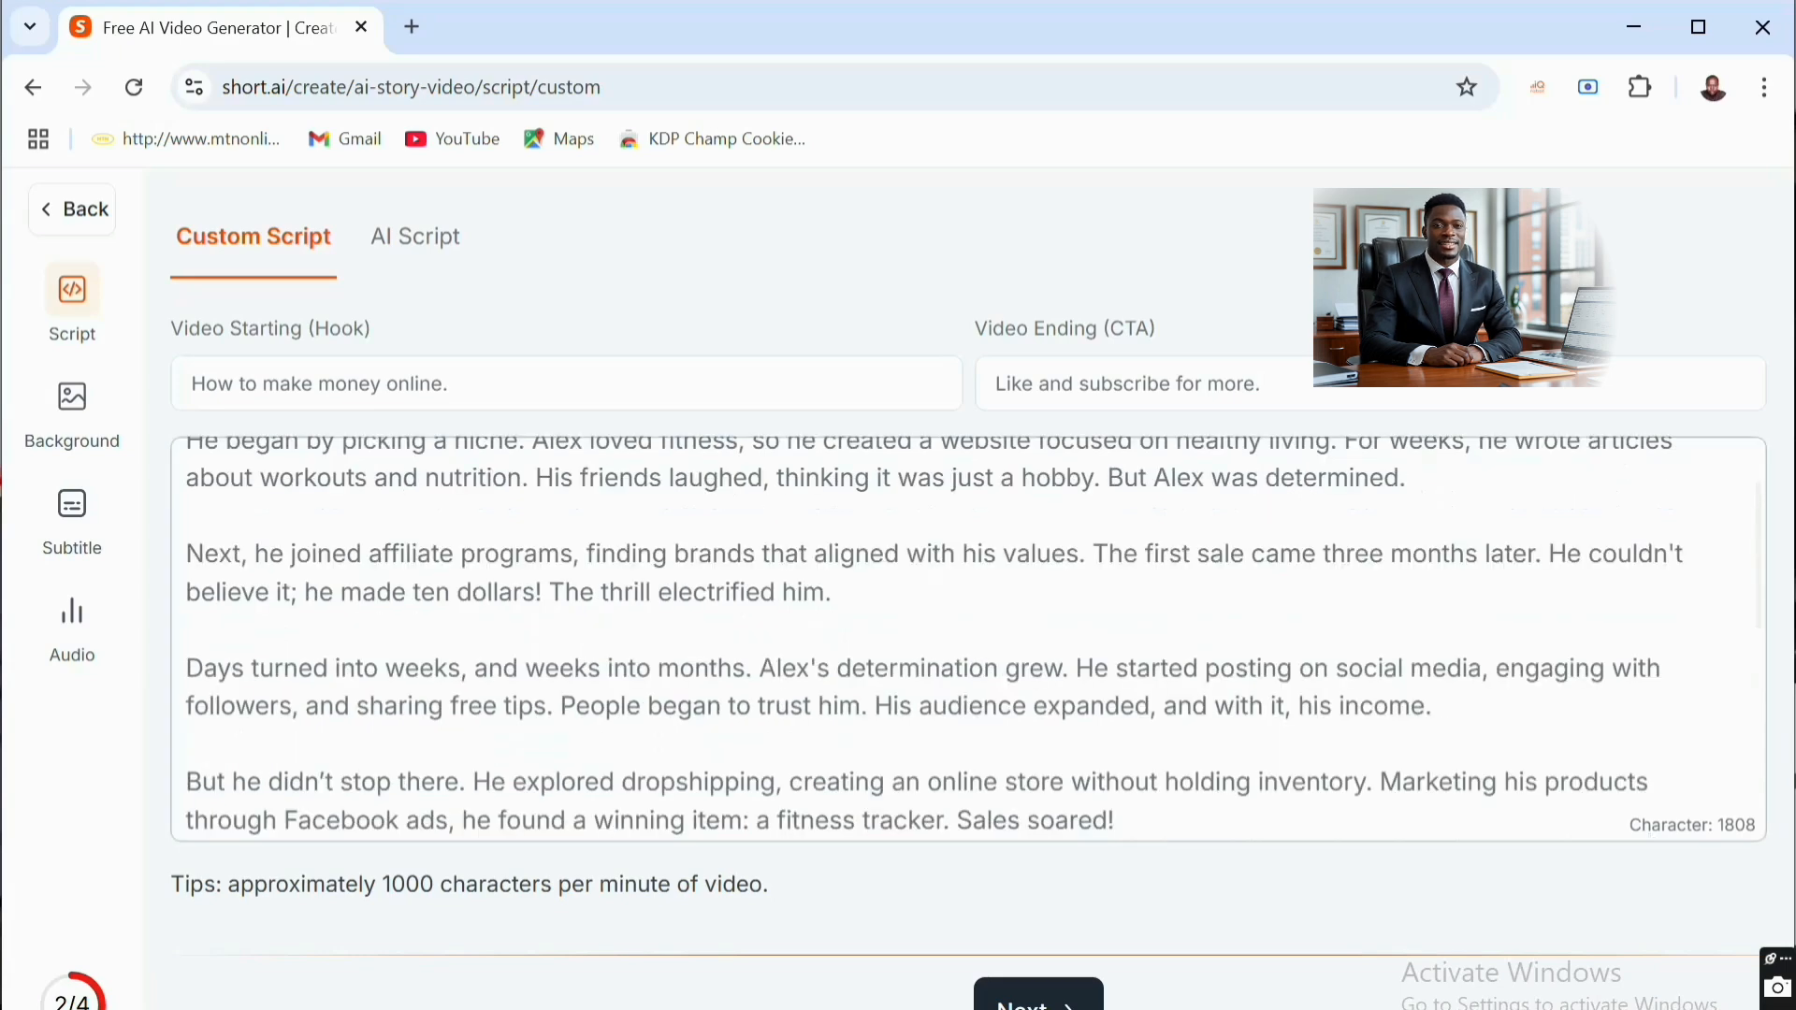
pyautogui.scroll(10, 1072, 814)
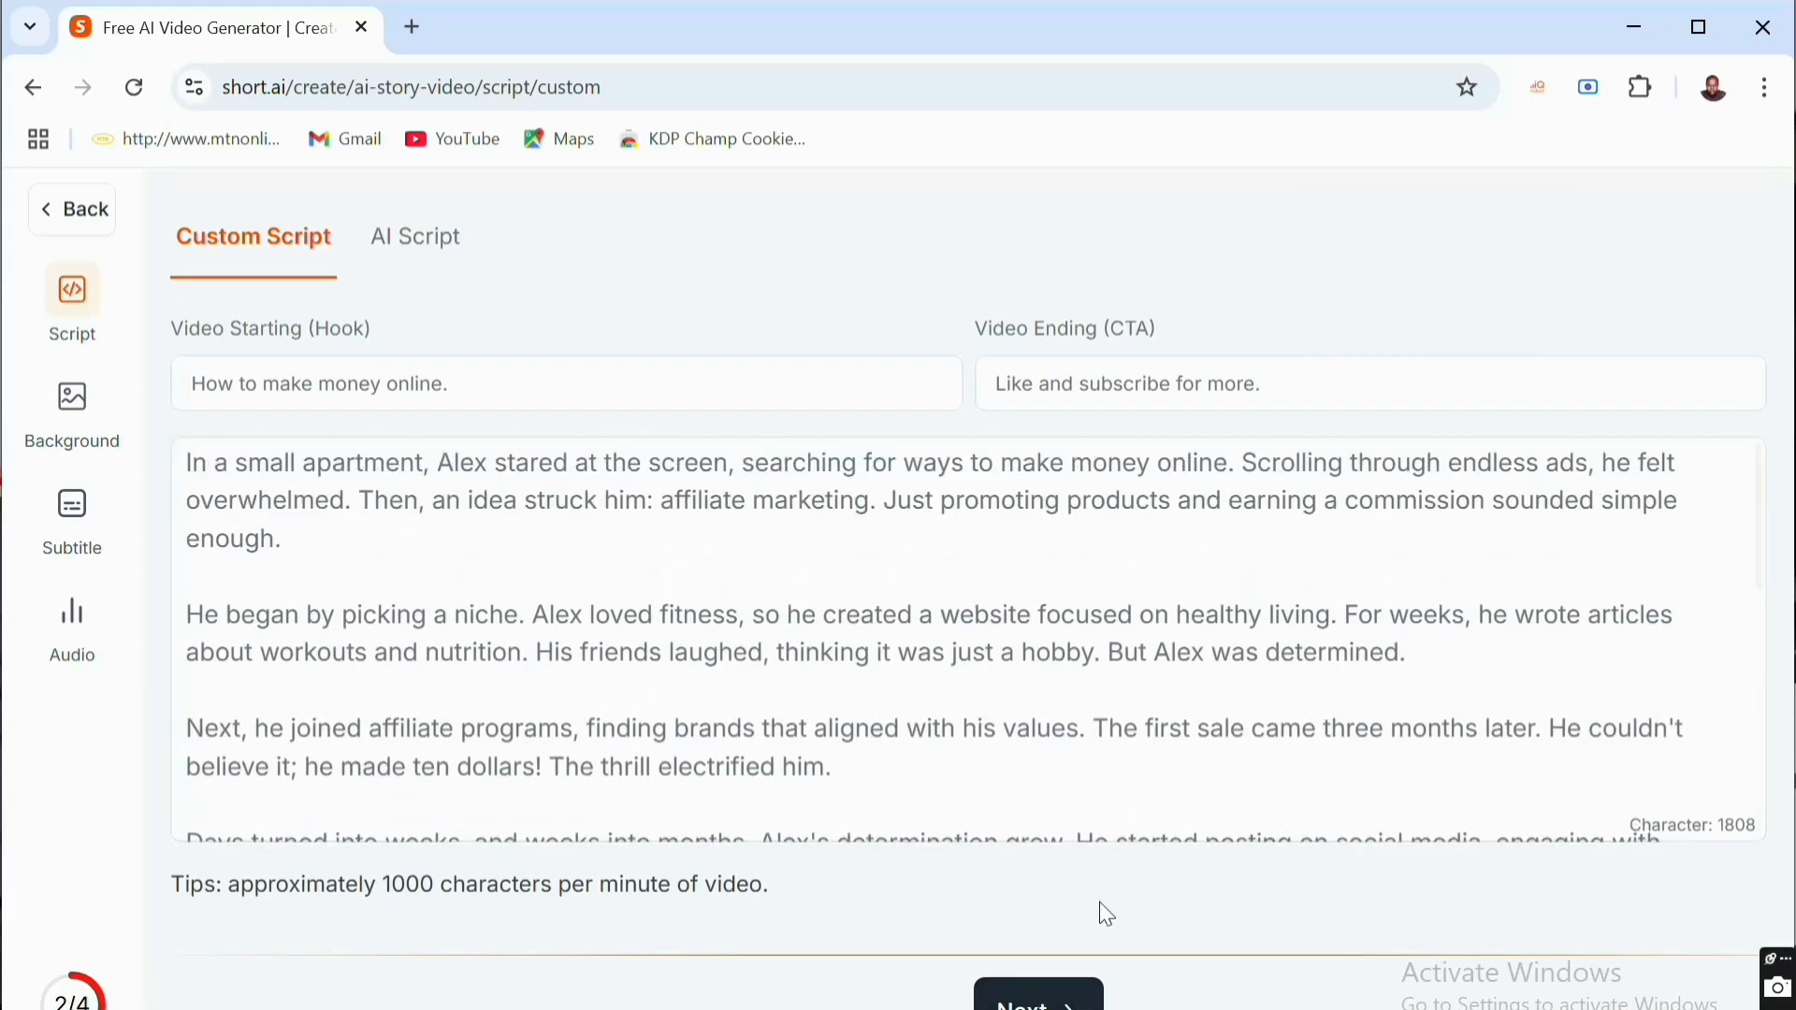
pyautogui.click(1042, 1005)
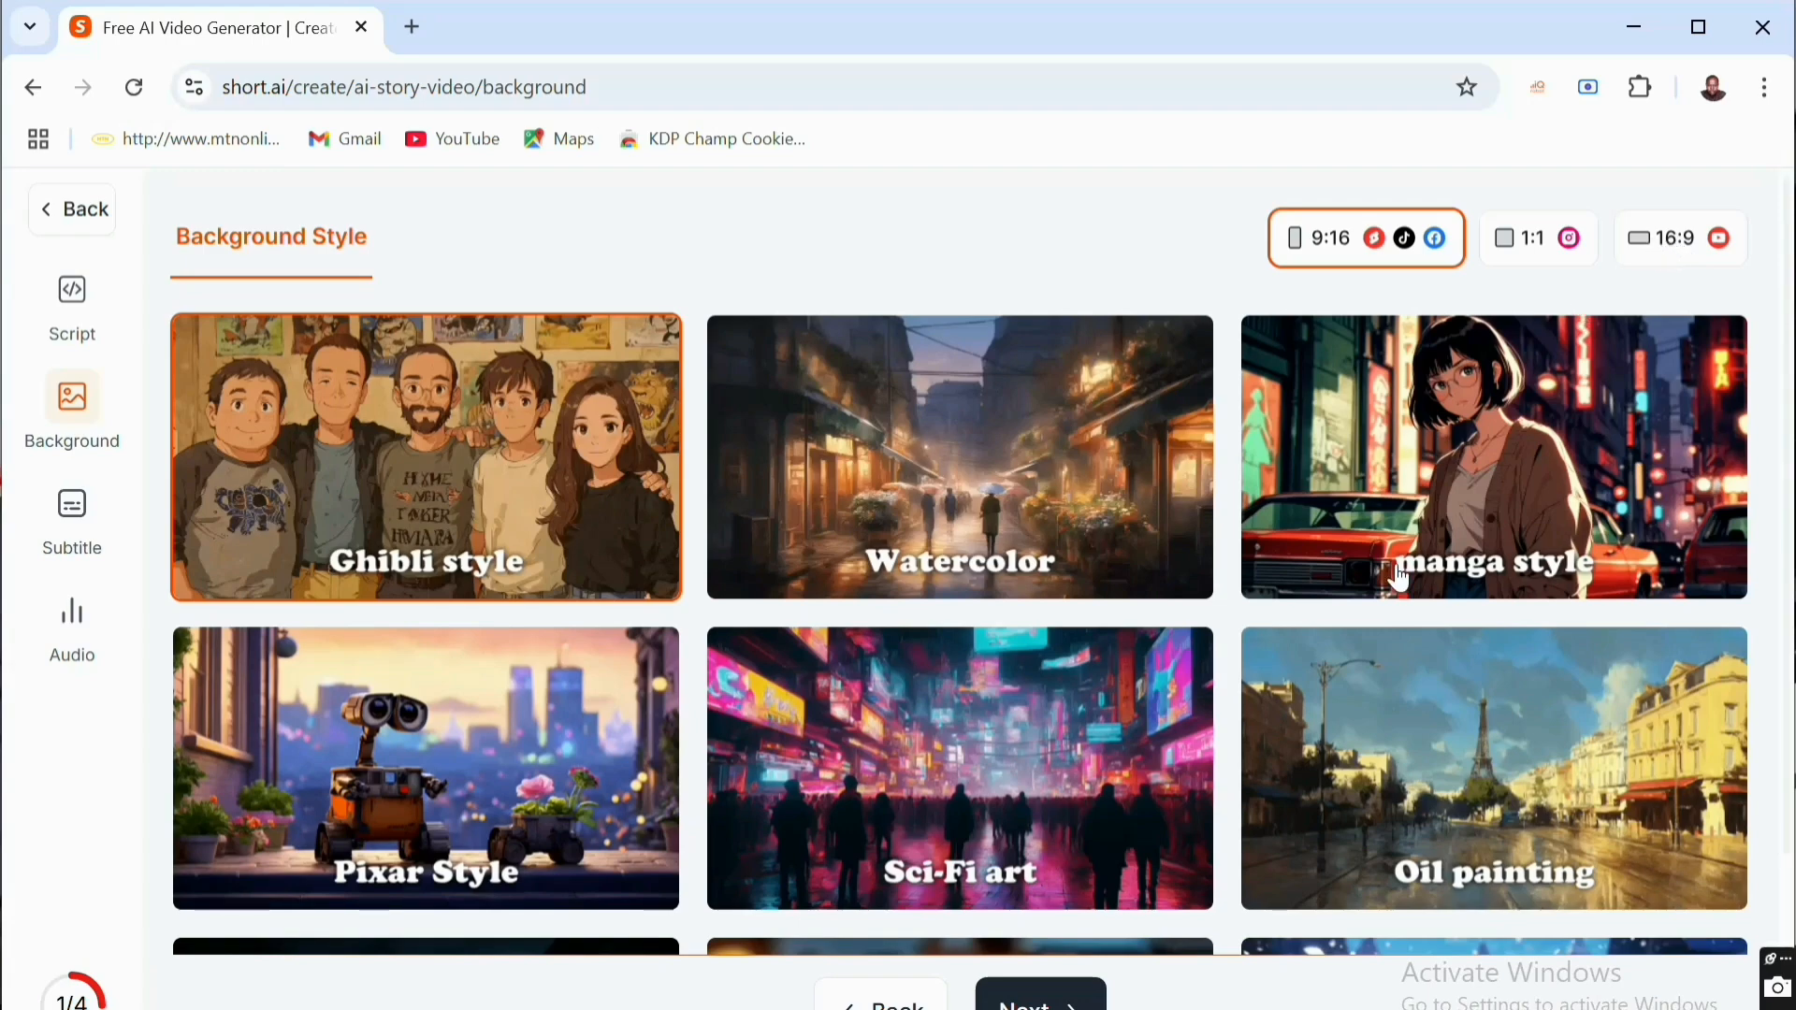
# - Choose Disney Style as the video's background style and continue to the subtitle template selection
pyautogui.scroll(-3, 1400, 583)
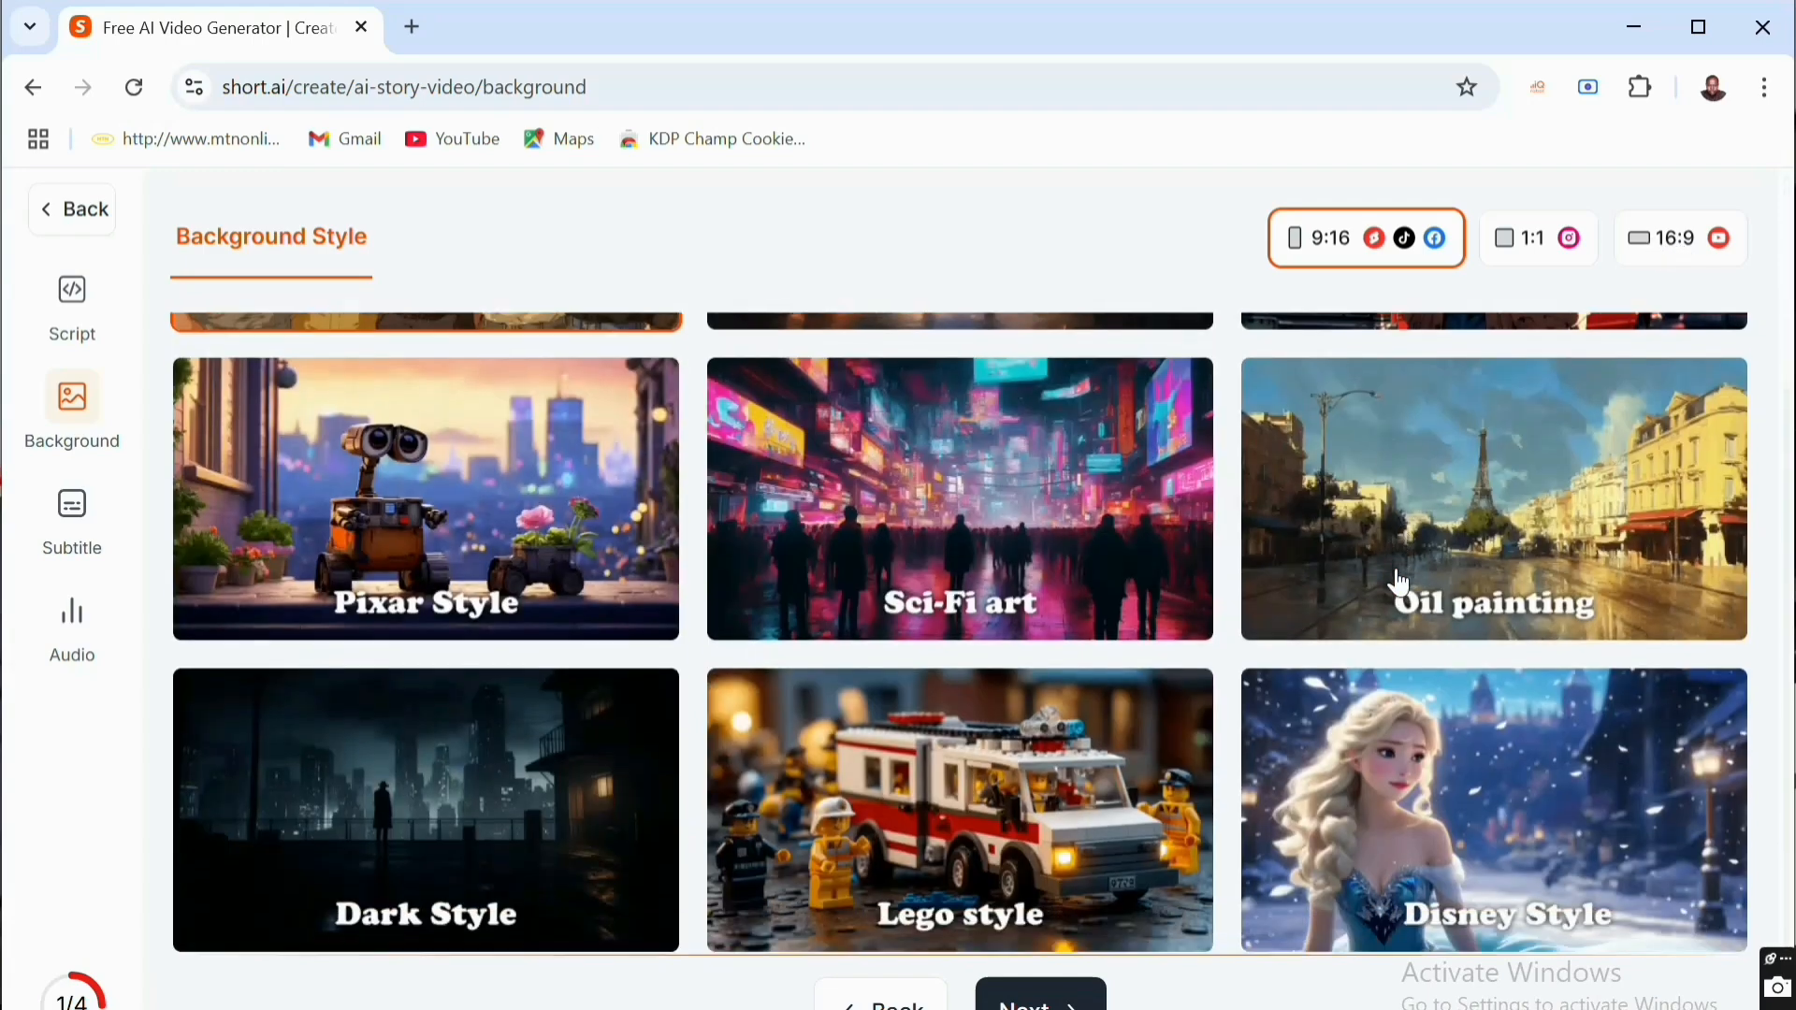
pyautogui.click(1424, 833)
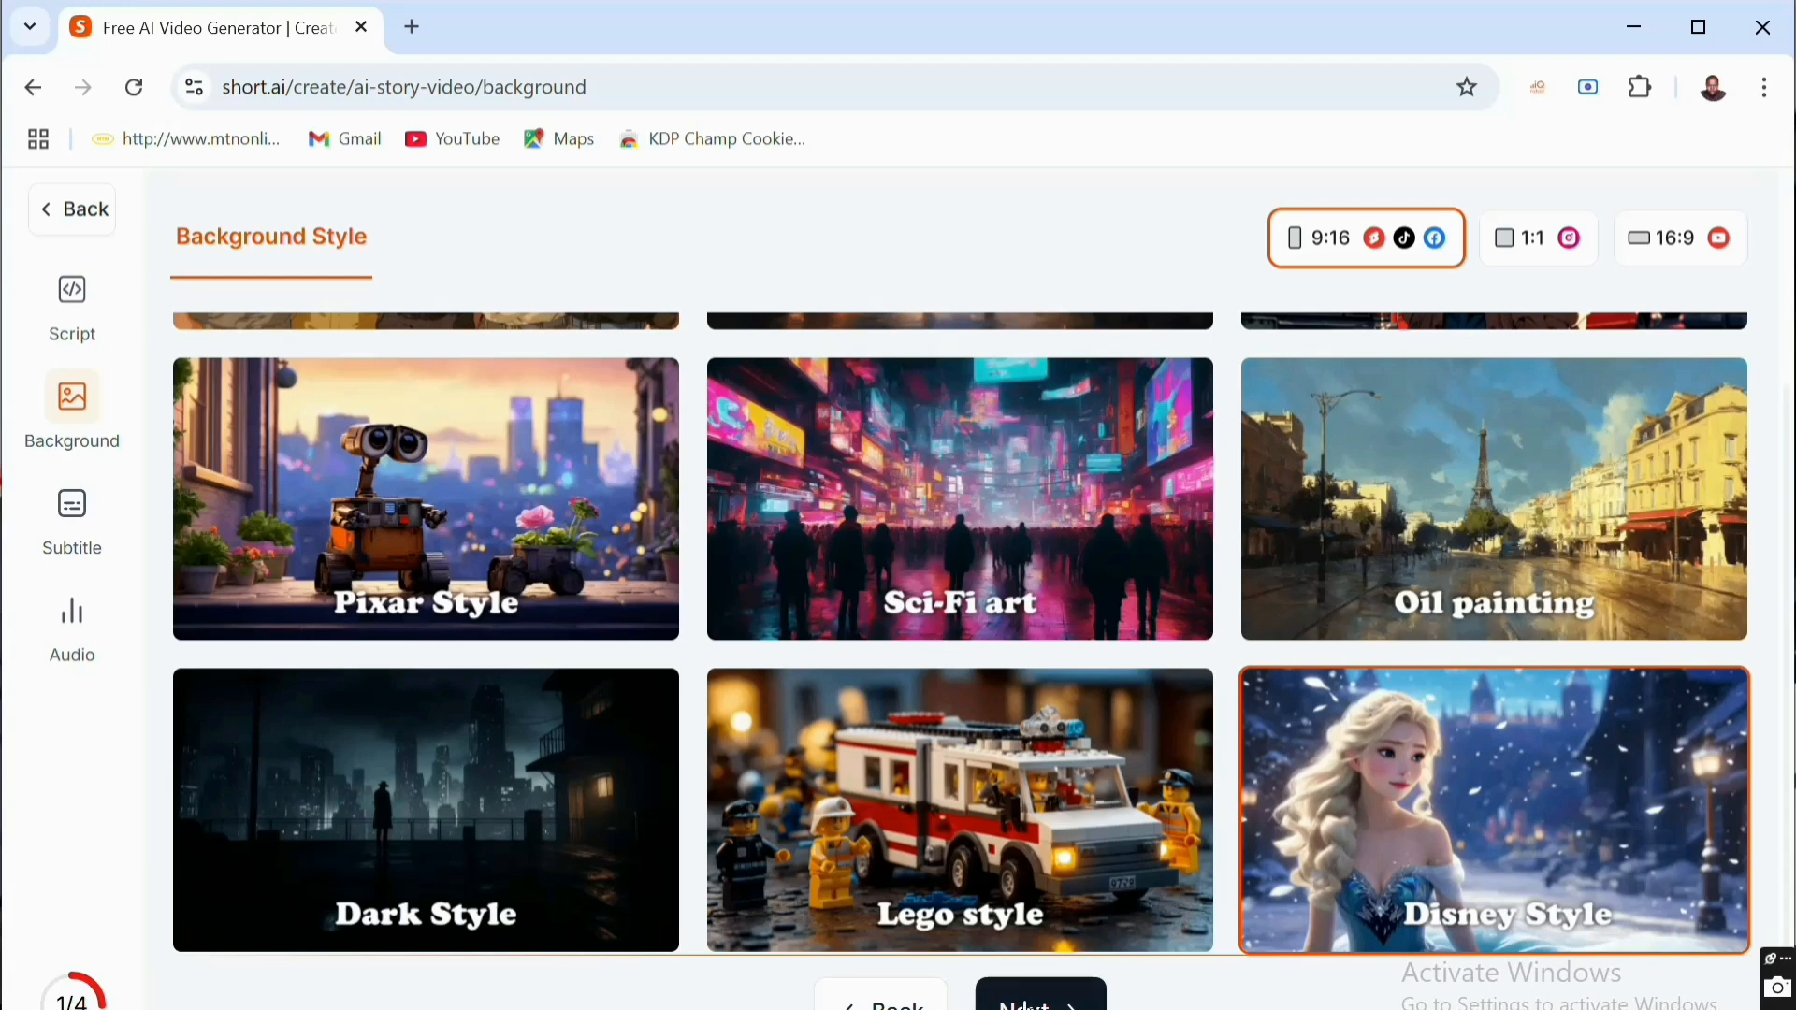
pyautogui.click(1040, 997)
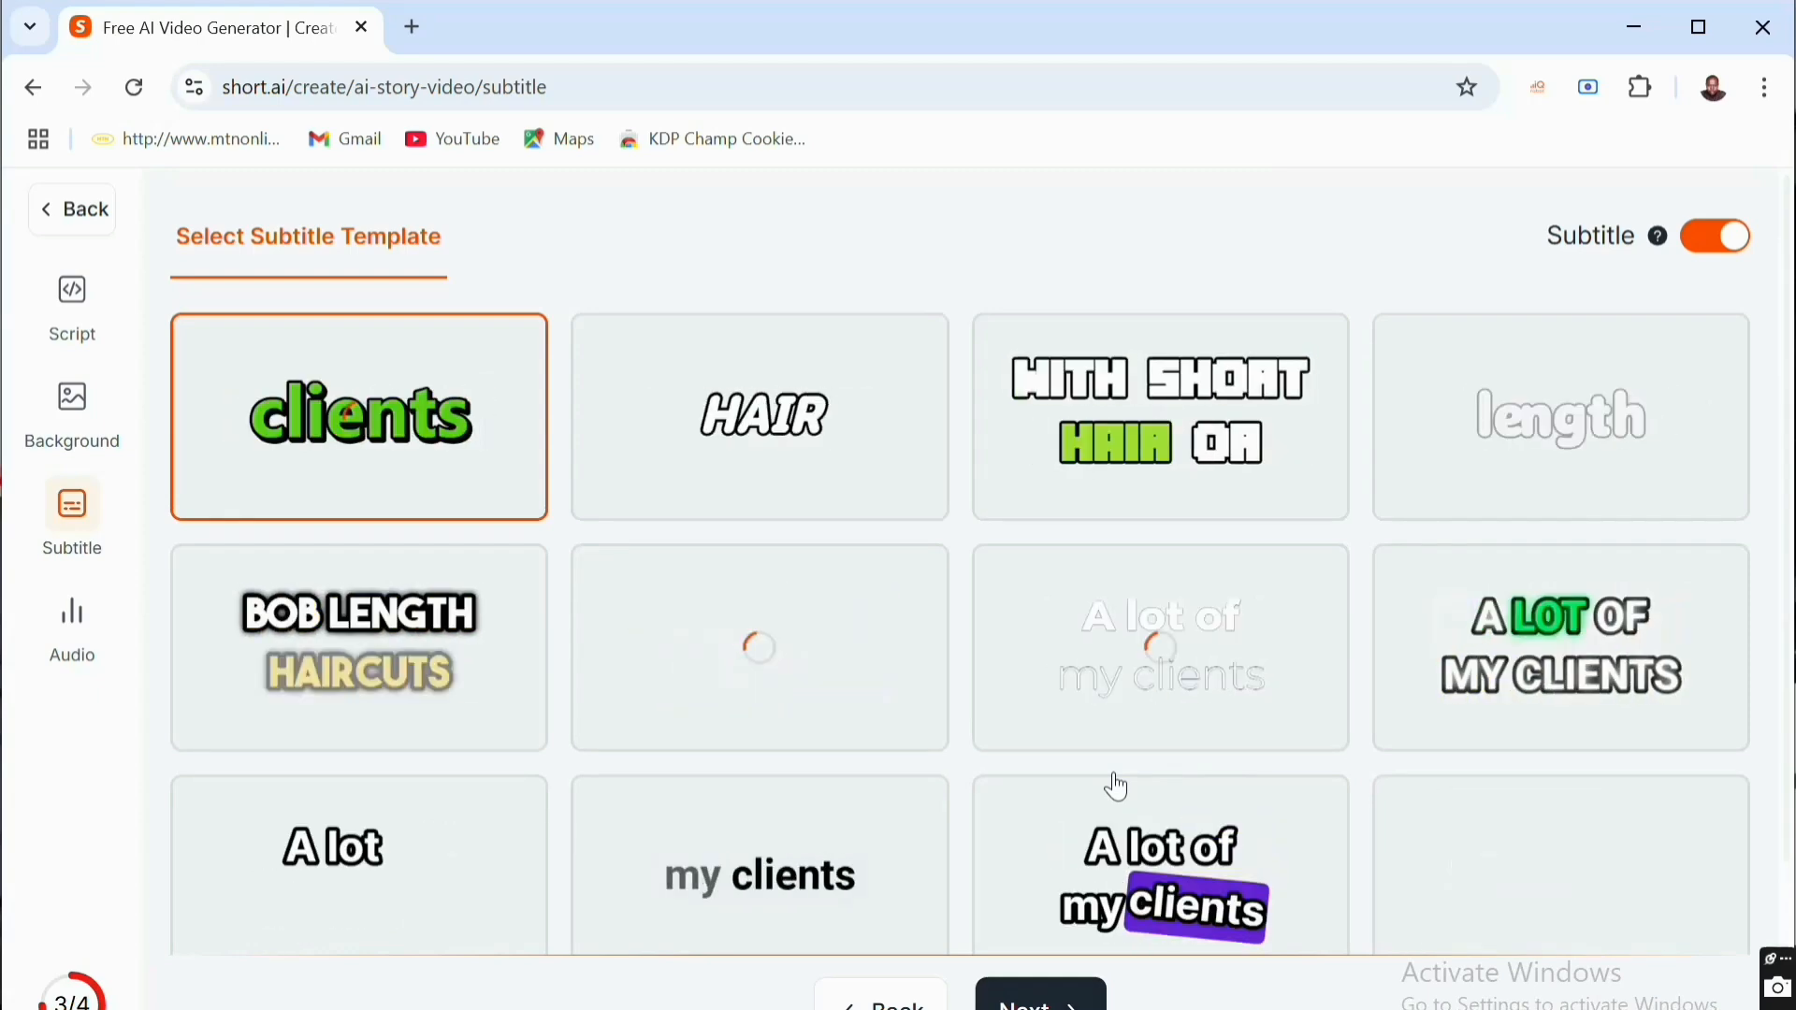
# - Select the fourth subtitle template in the first row, with plain white outlined lettering, and continue to the audio settings
pyautogui.click(1438, 430)
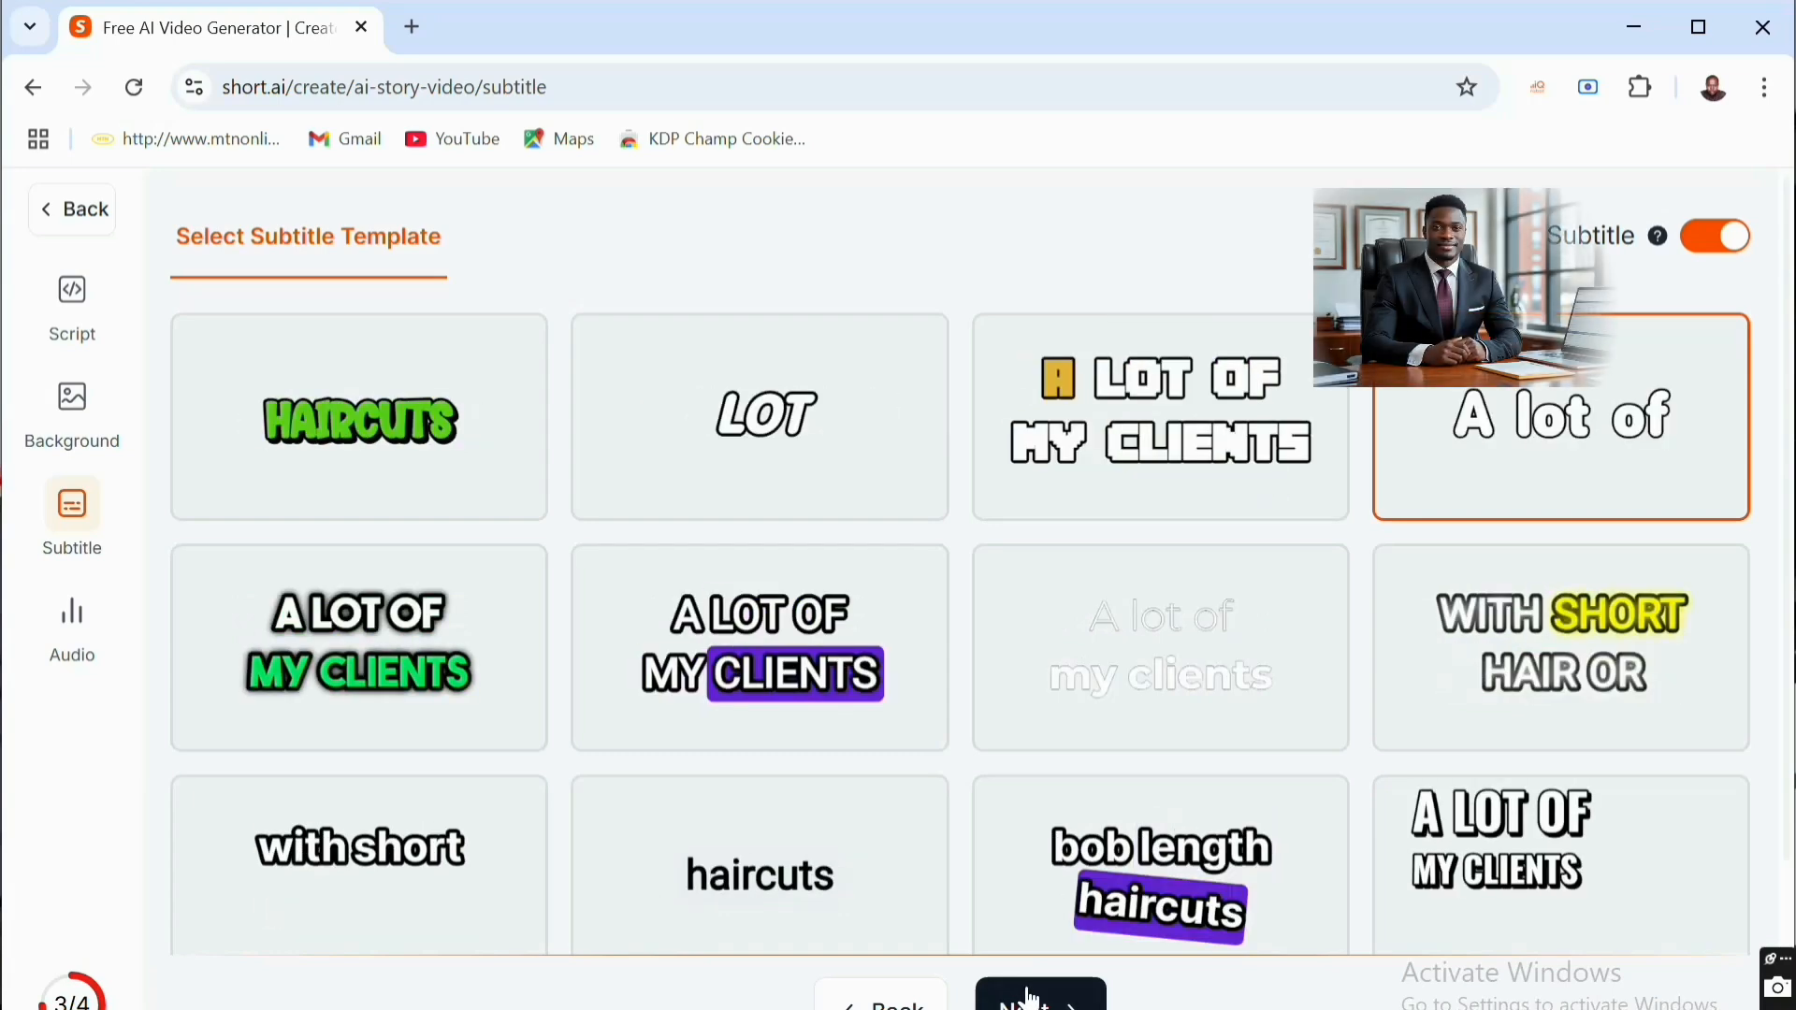
pyautogui.click(1029, 996)
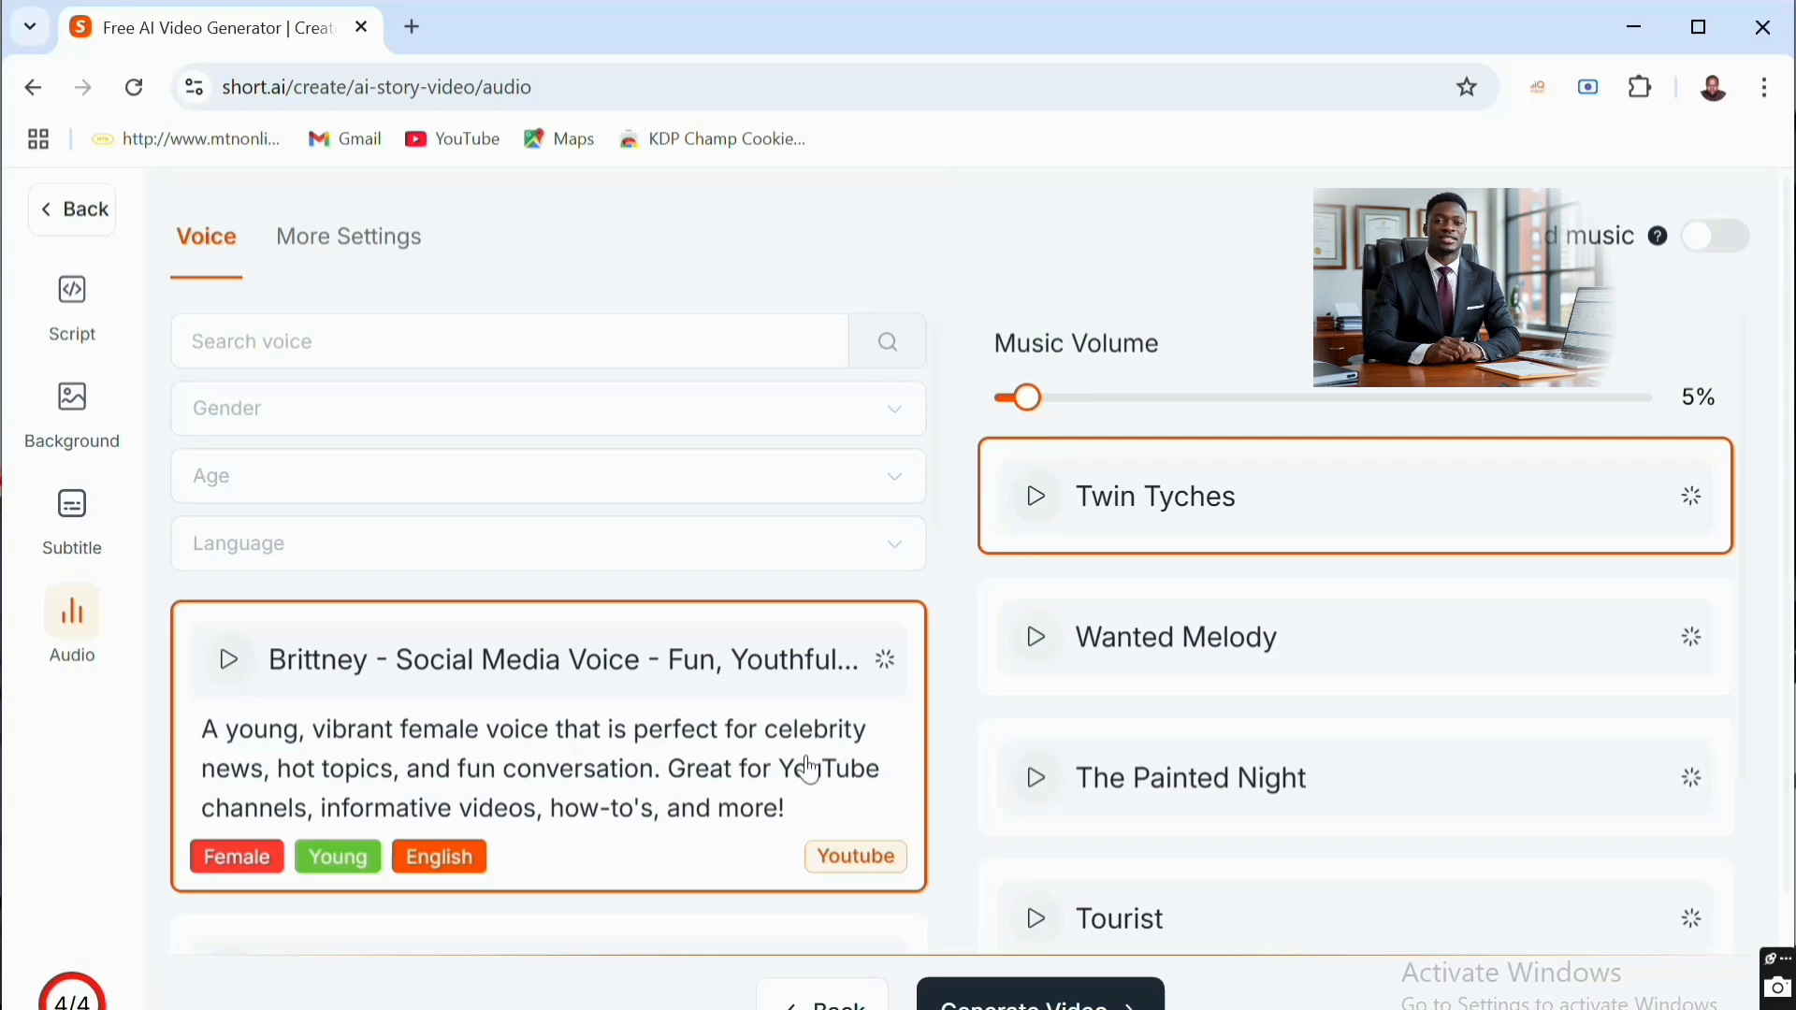
# - Choose the W. L. Oxley English male voice for the narration and generate the video
pyautogui.scroll(-3, 810, 771)
pyautogui.scroll(-3, 810, 771)
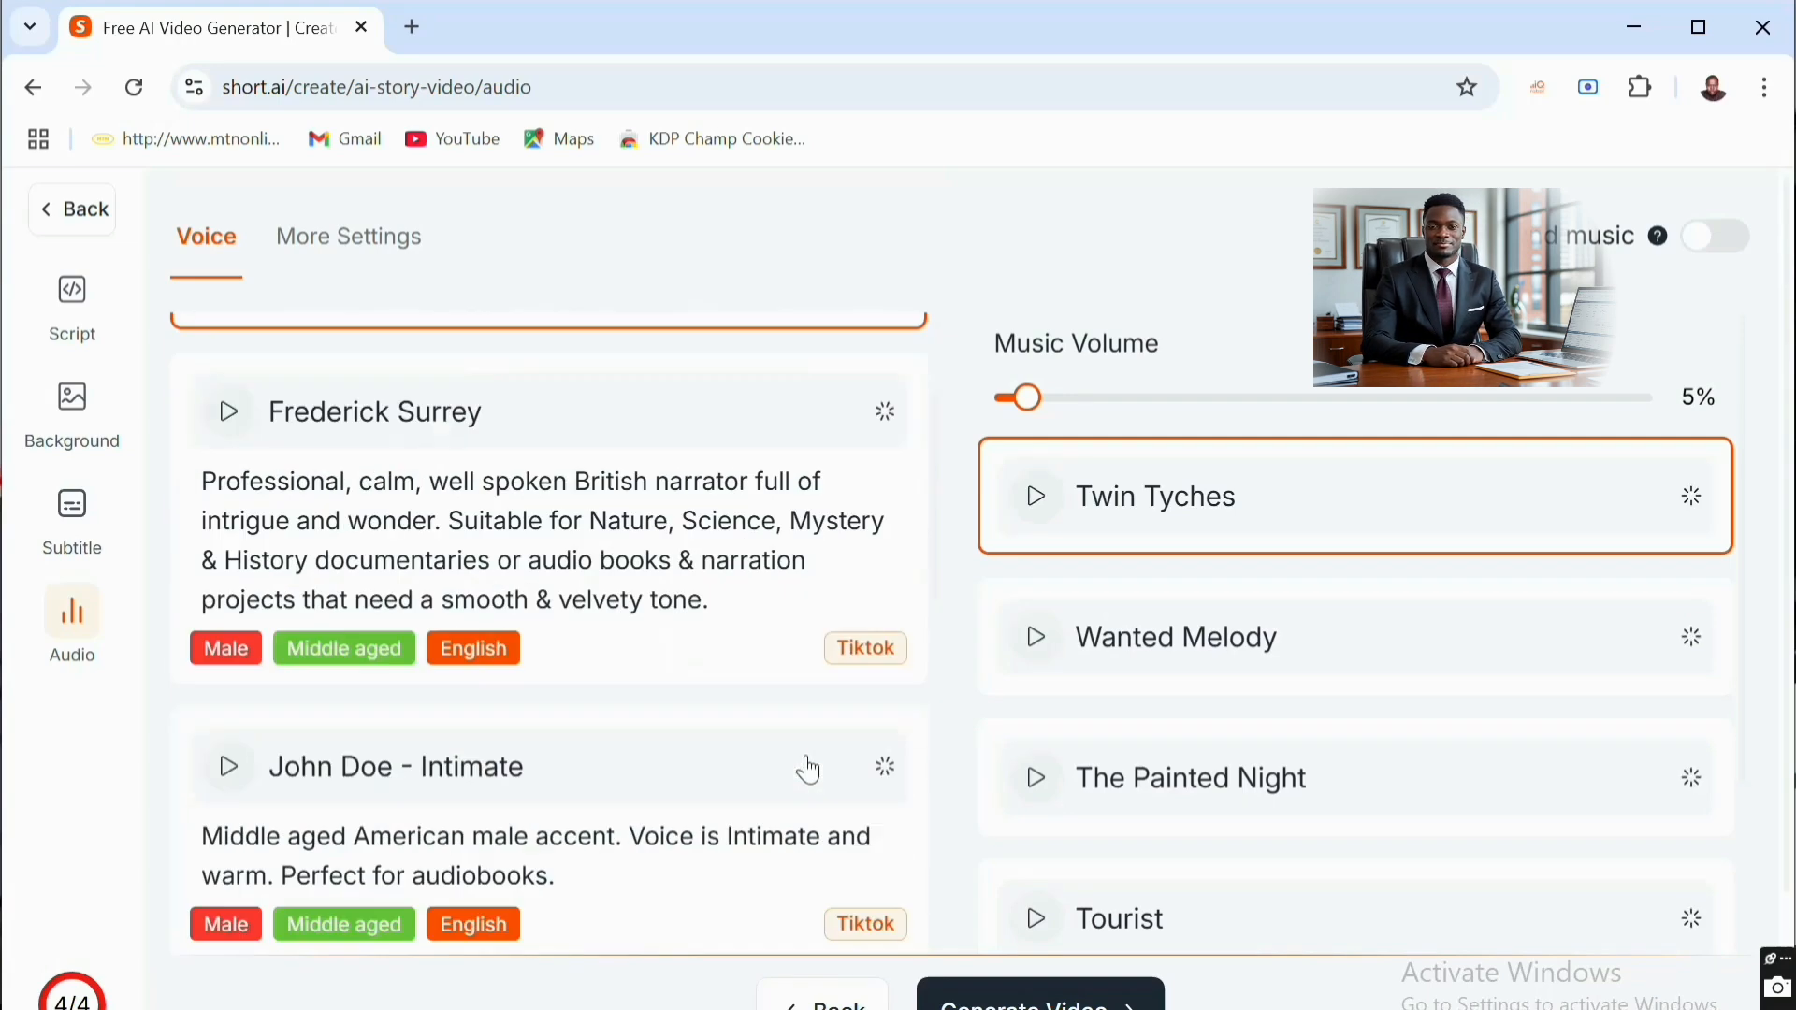
pyautogui.scroll(-3, 811, 771)
pyautogui.scroll(-3, 810, 771)
pyautogui.scroll(-8, 811, 771)
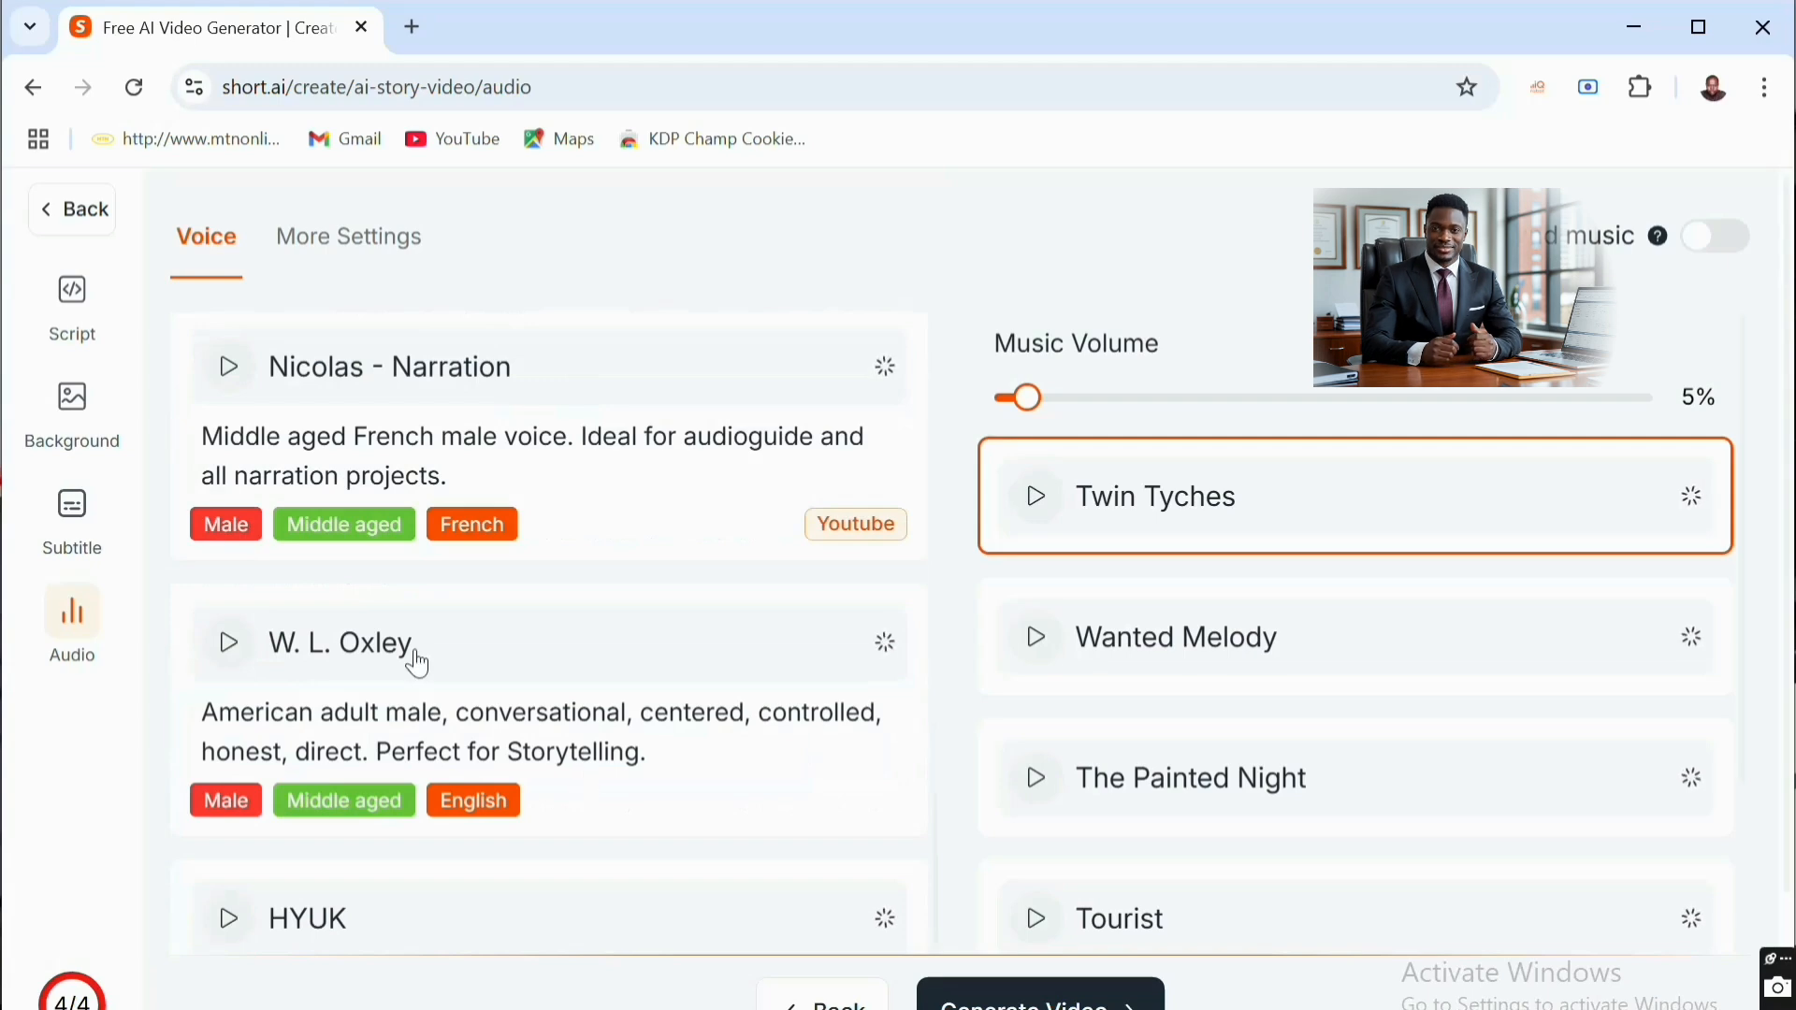
pyautogui.click(380, 669)
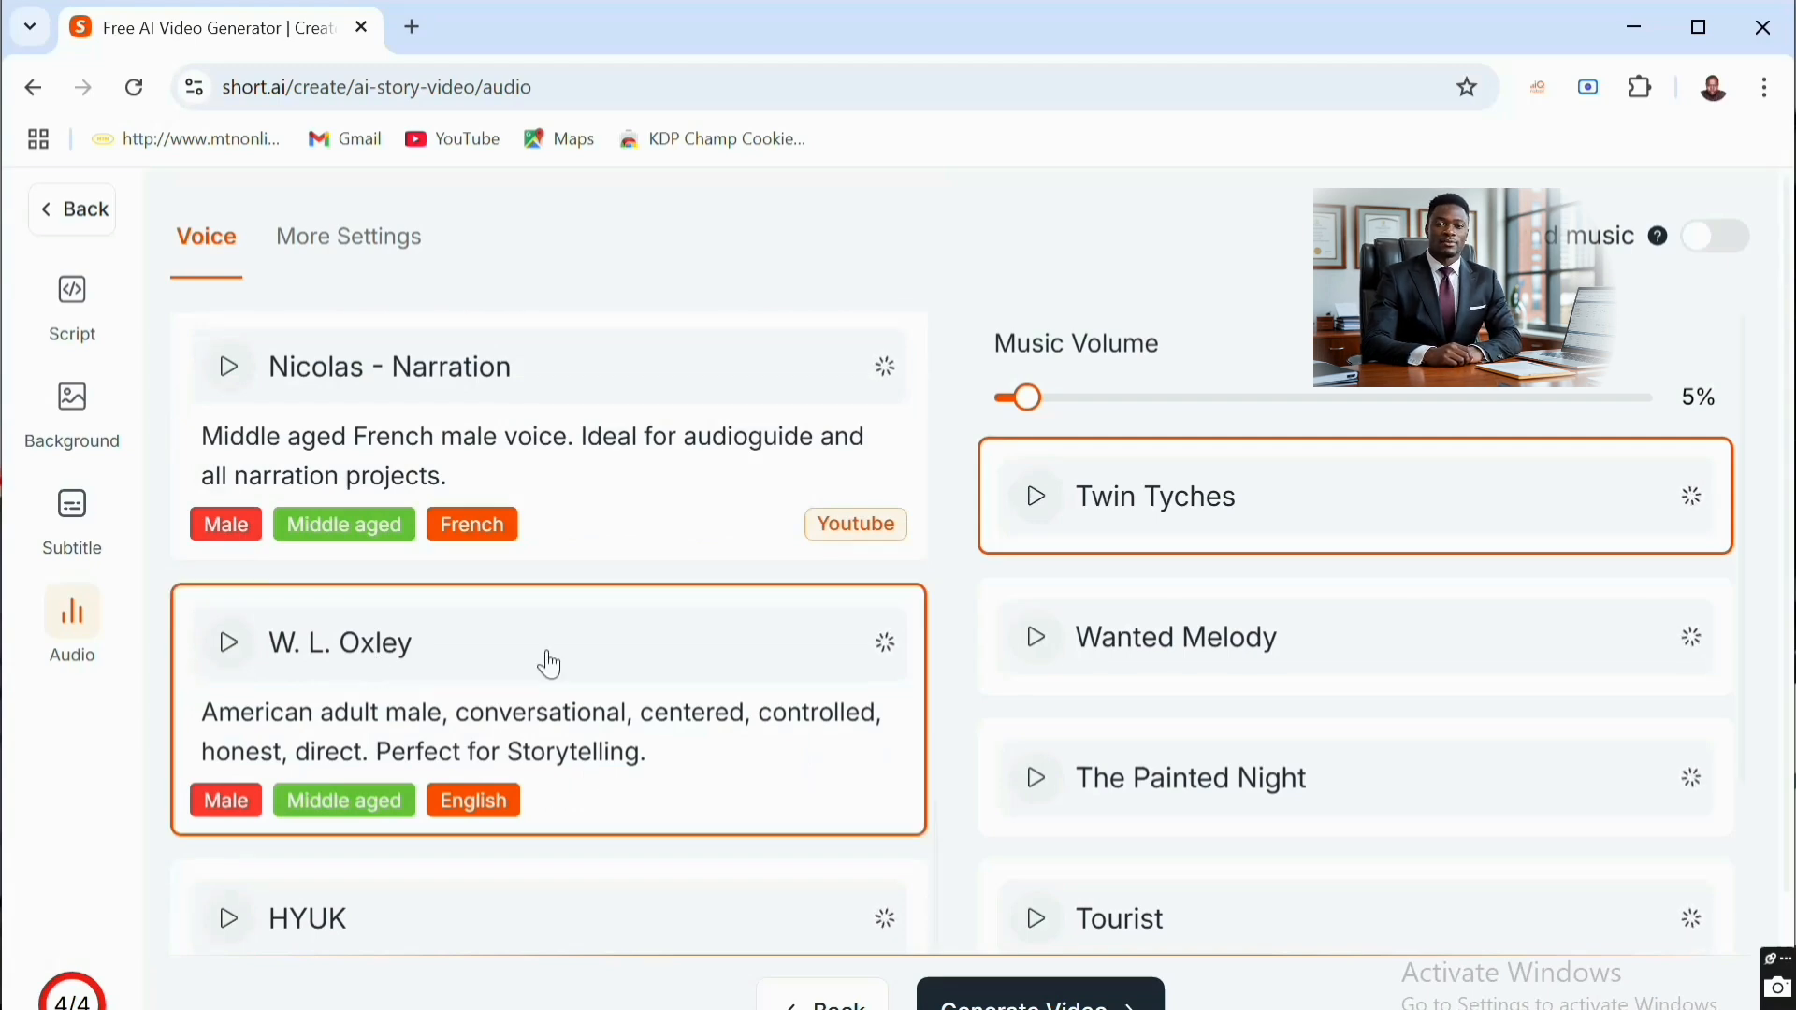
pyautogui.click(1087, 1002)
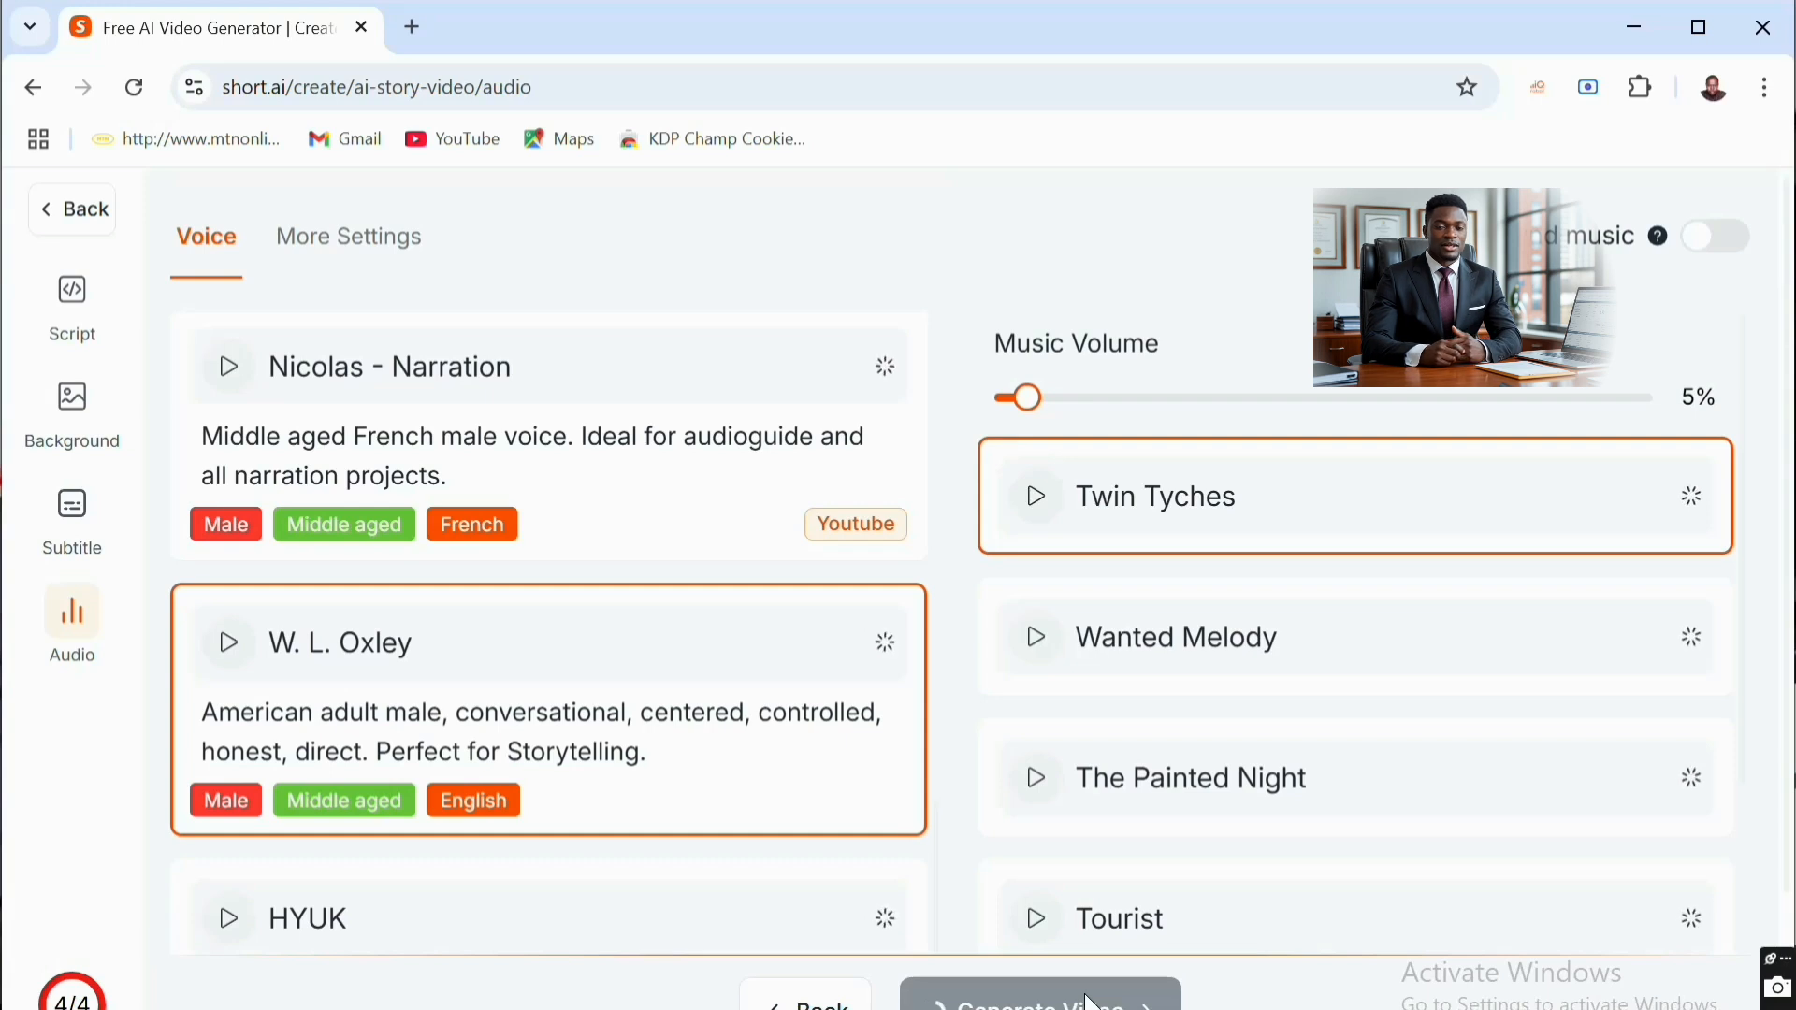